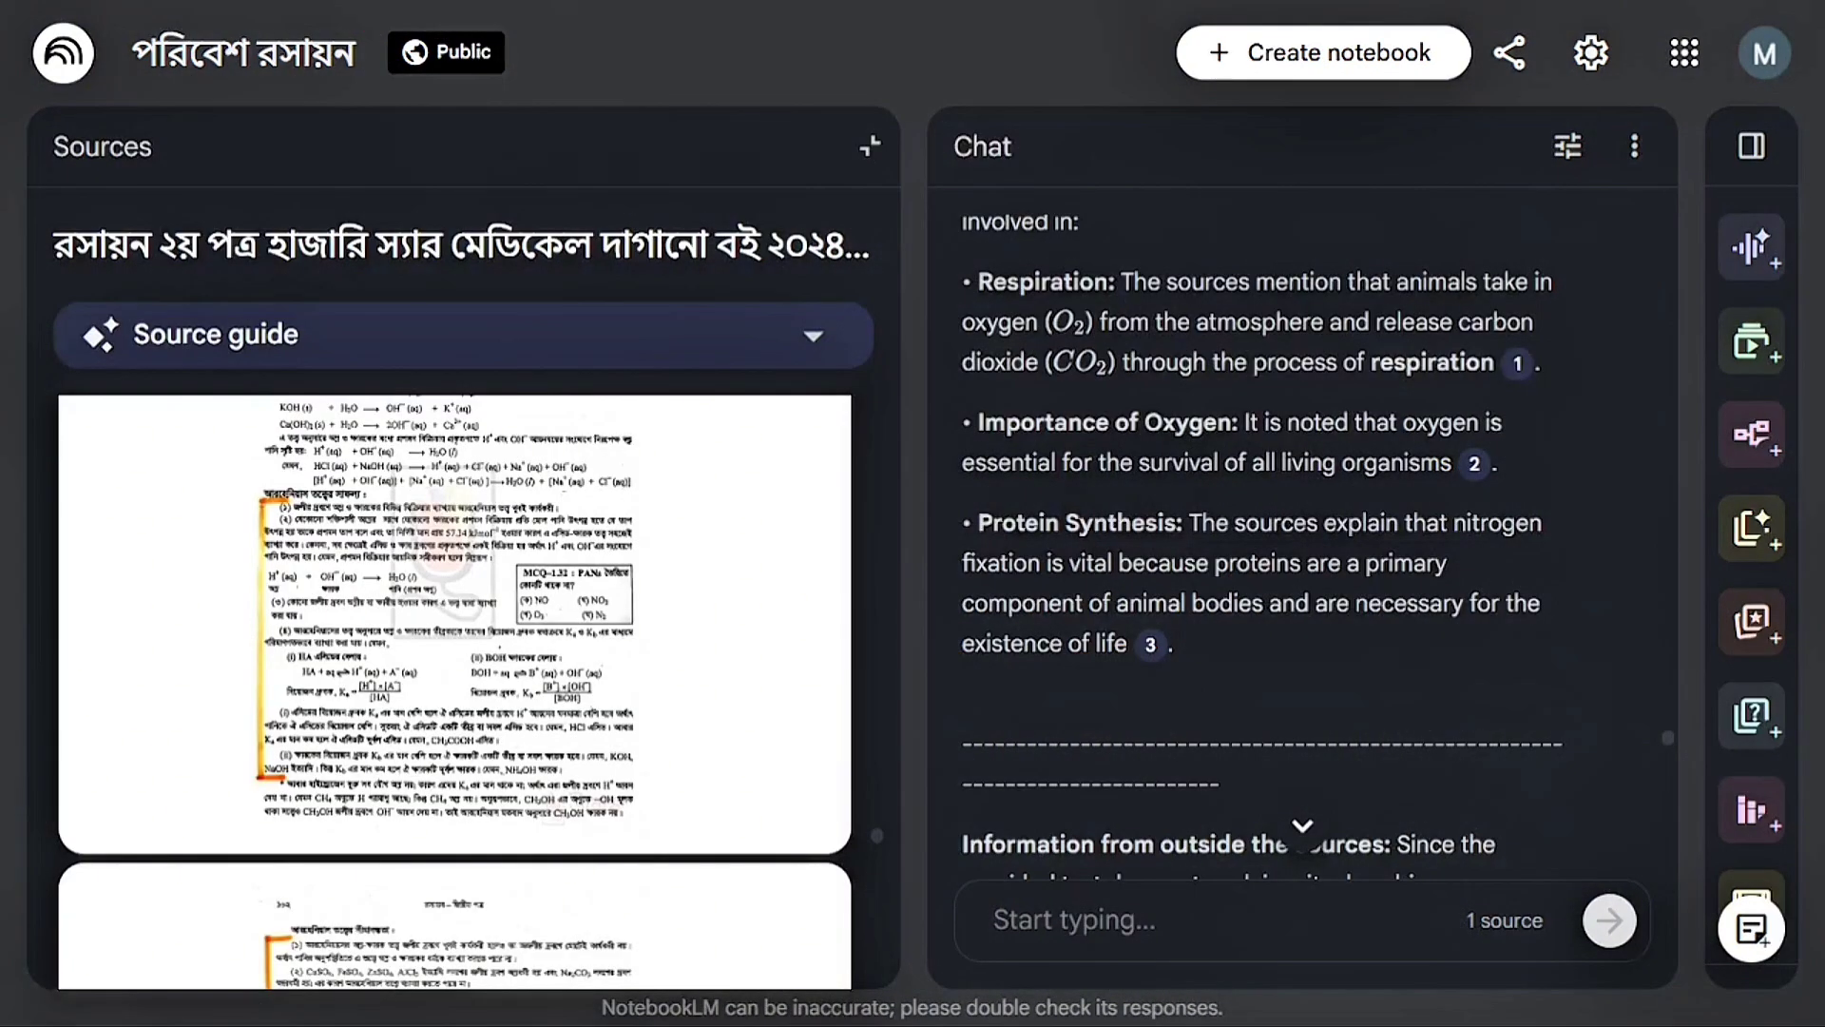
- Preview the source passages behind citations 1, 2 and 3 in the chat answer
mouse_move(1516, 366)
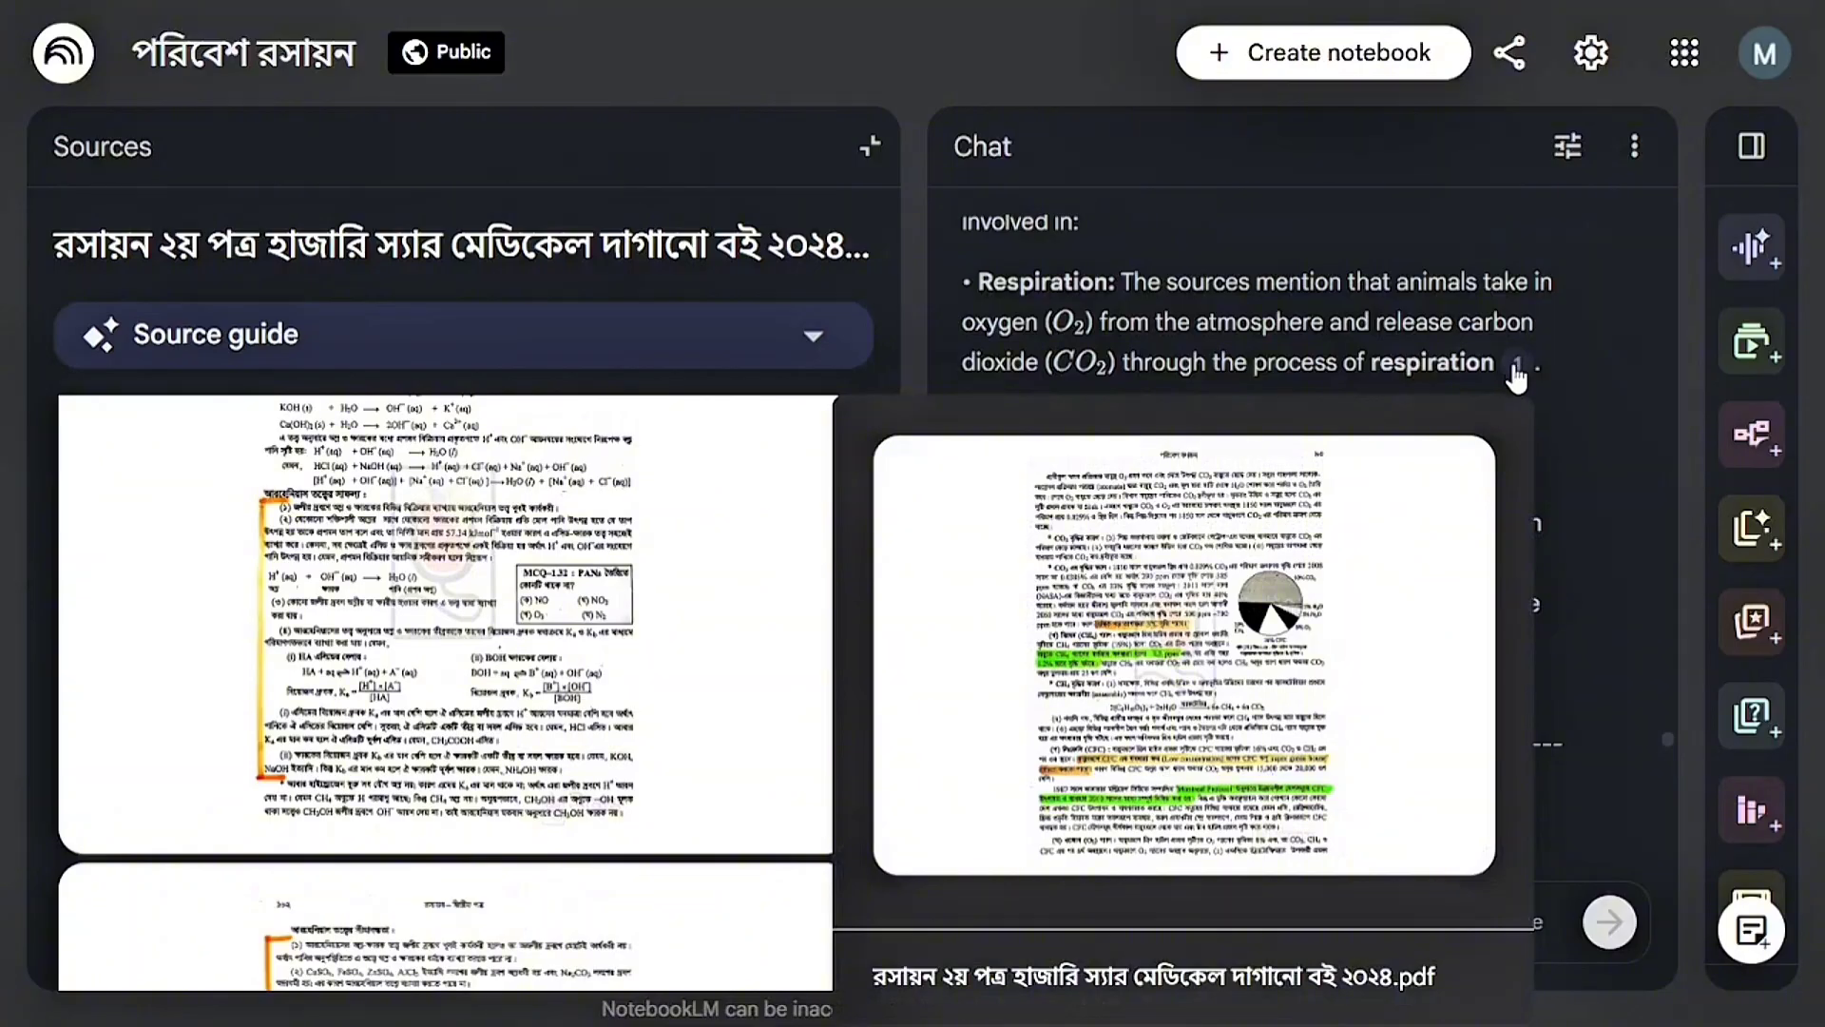
mouse_move(1473, 476)
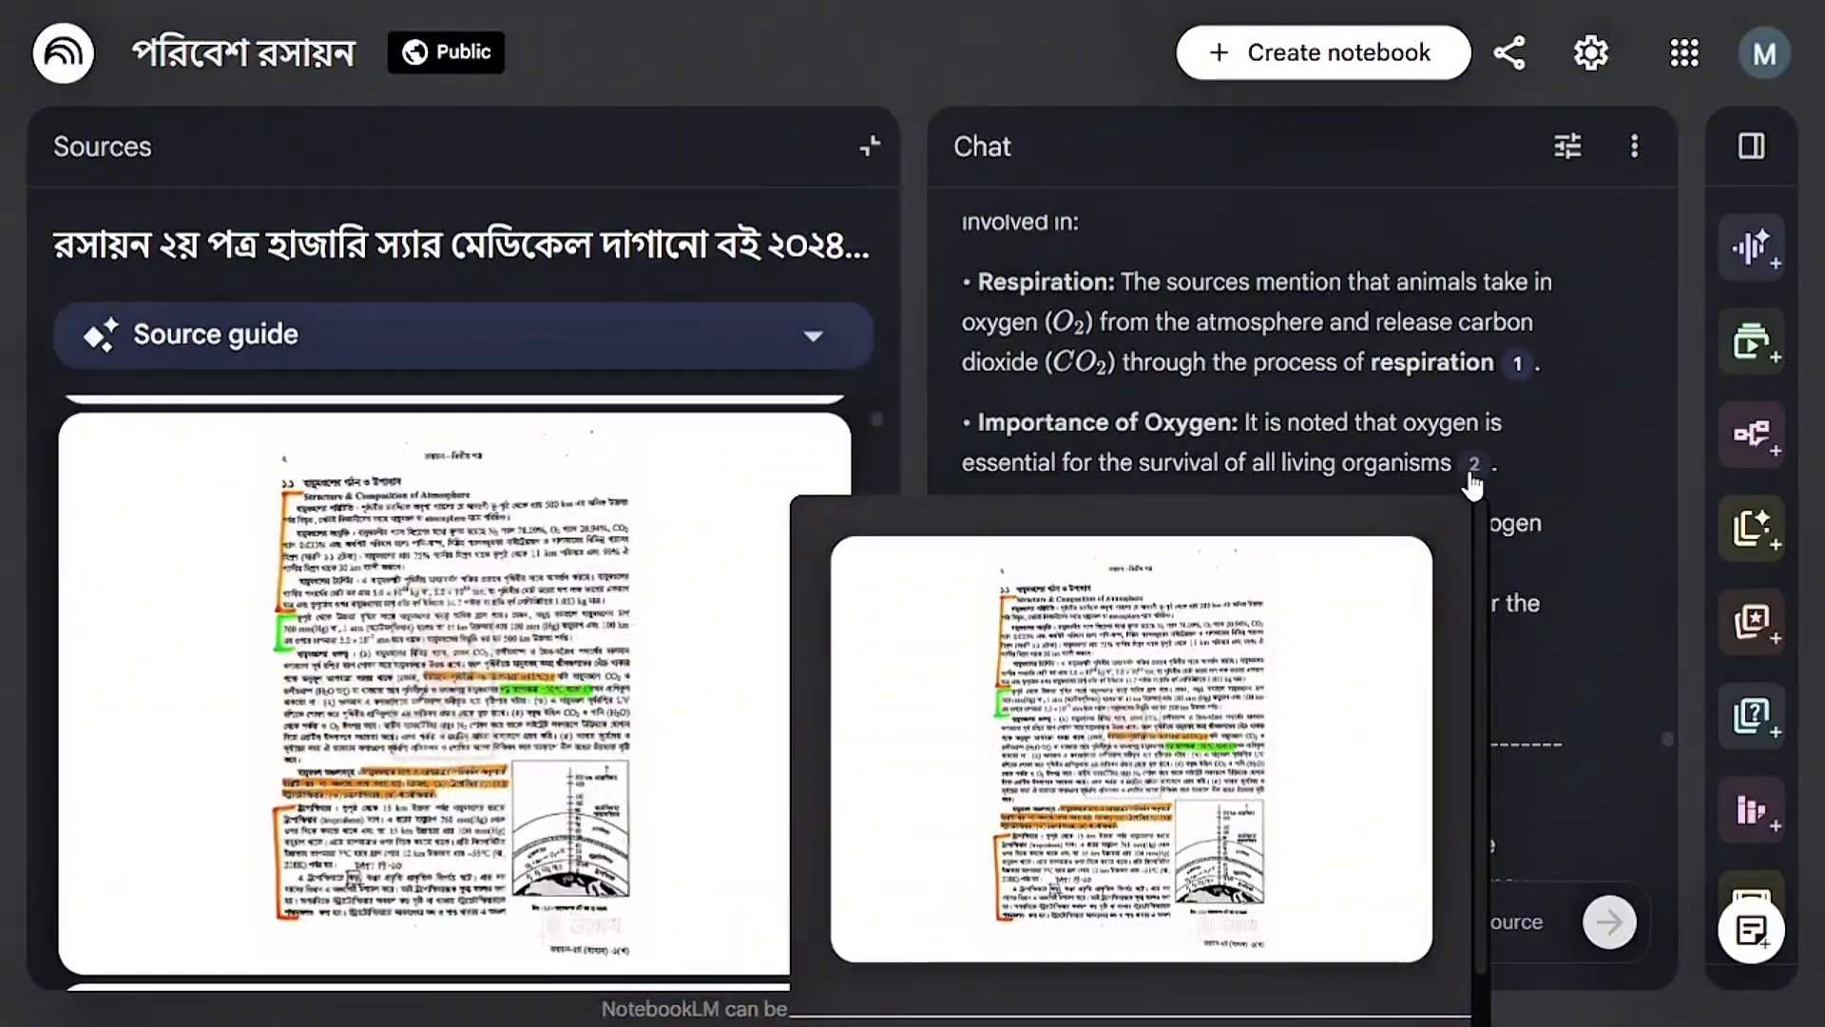
mouse_move(1158, 648)
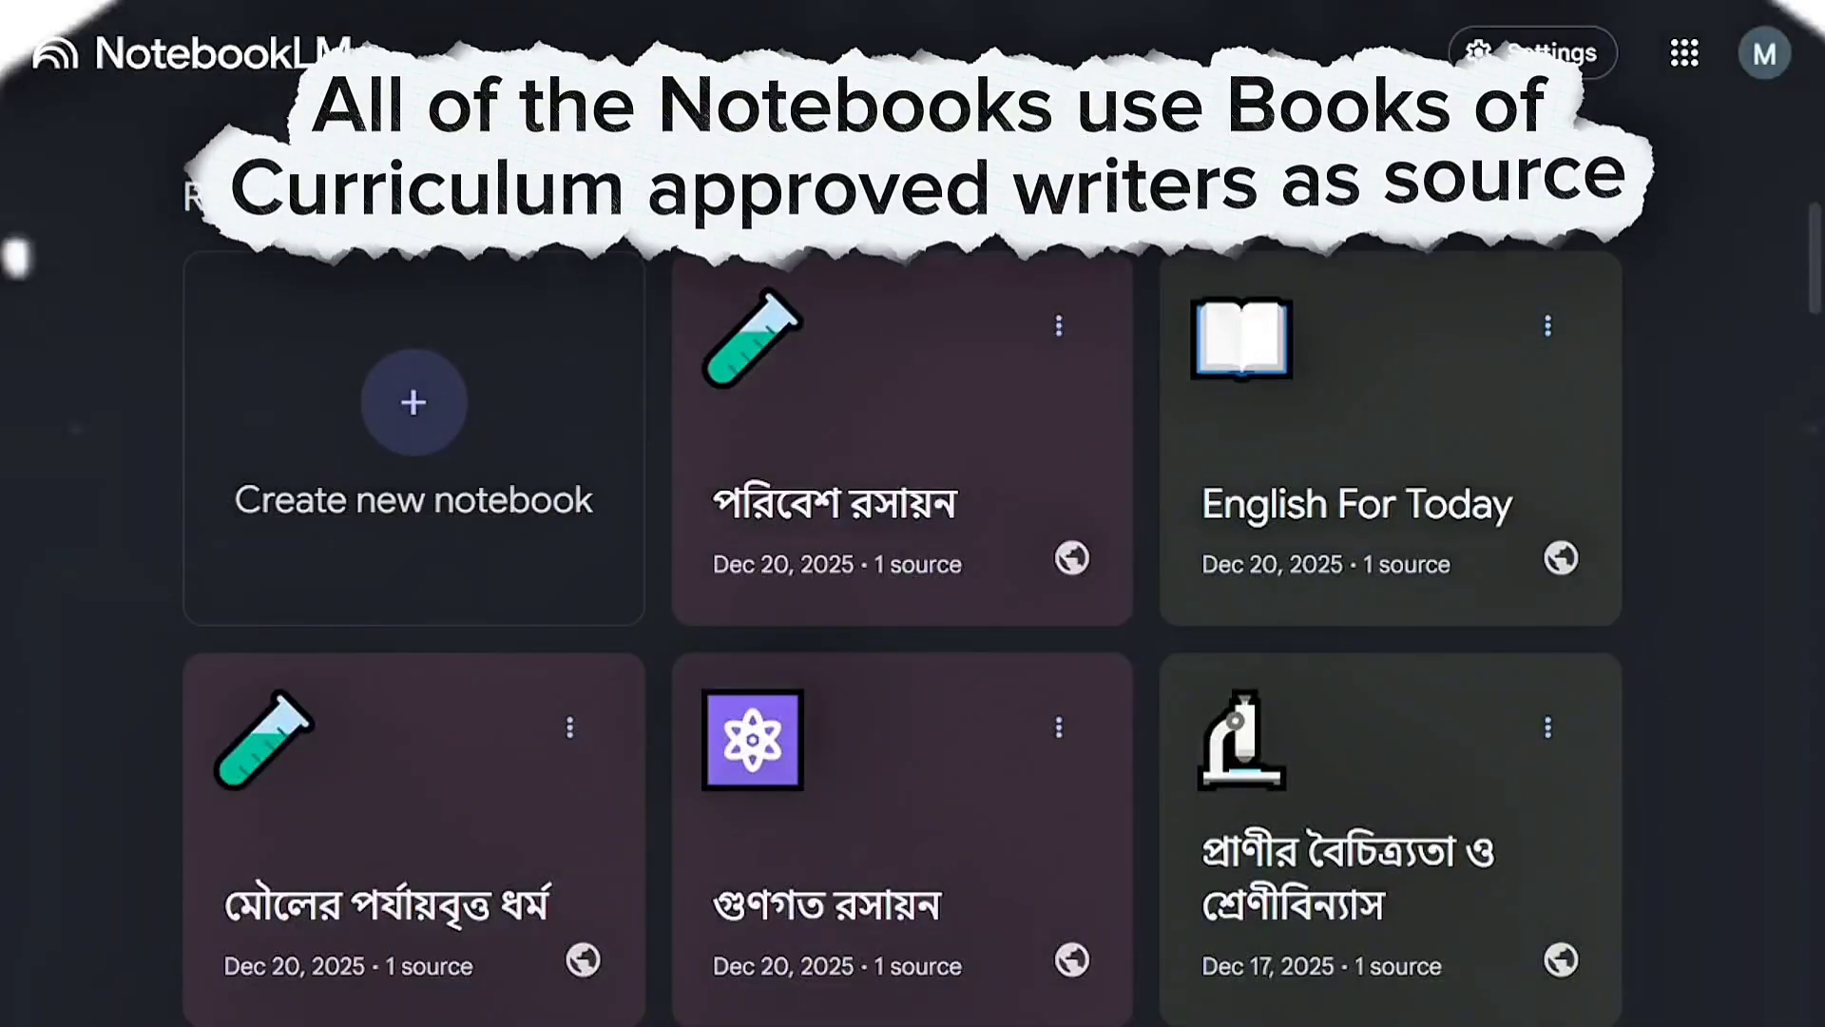
- Look through the whole collection of subject and chapter notebooks on the NotebookLM home page
scroll(913, 570, down, 2)
scroll(912, 570, down, 8)
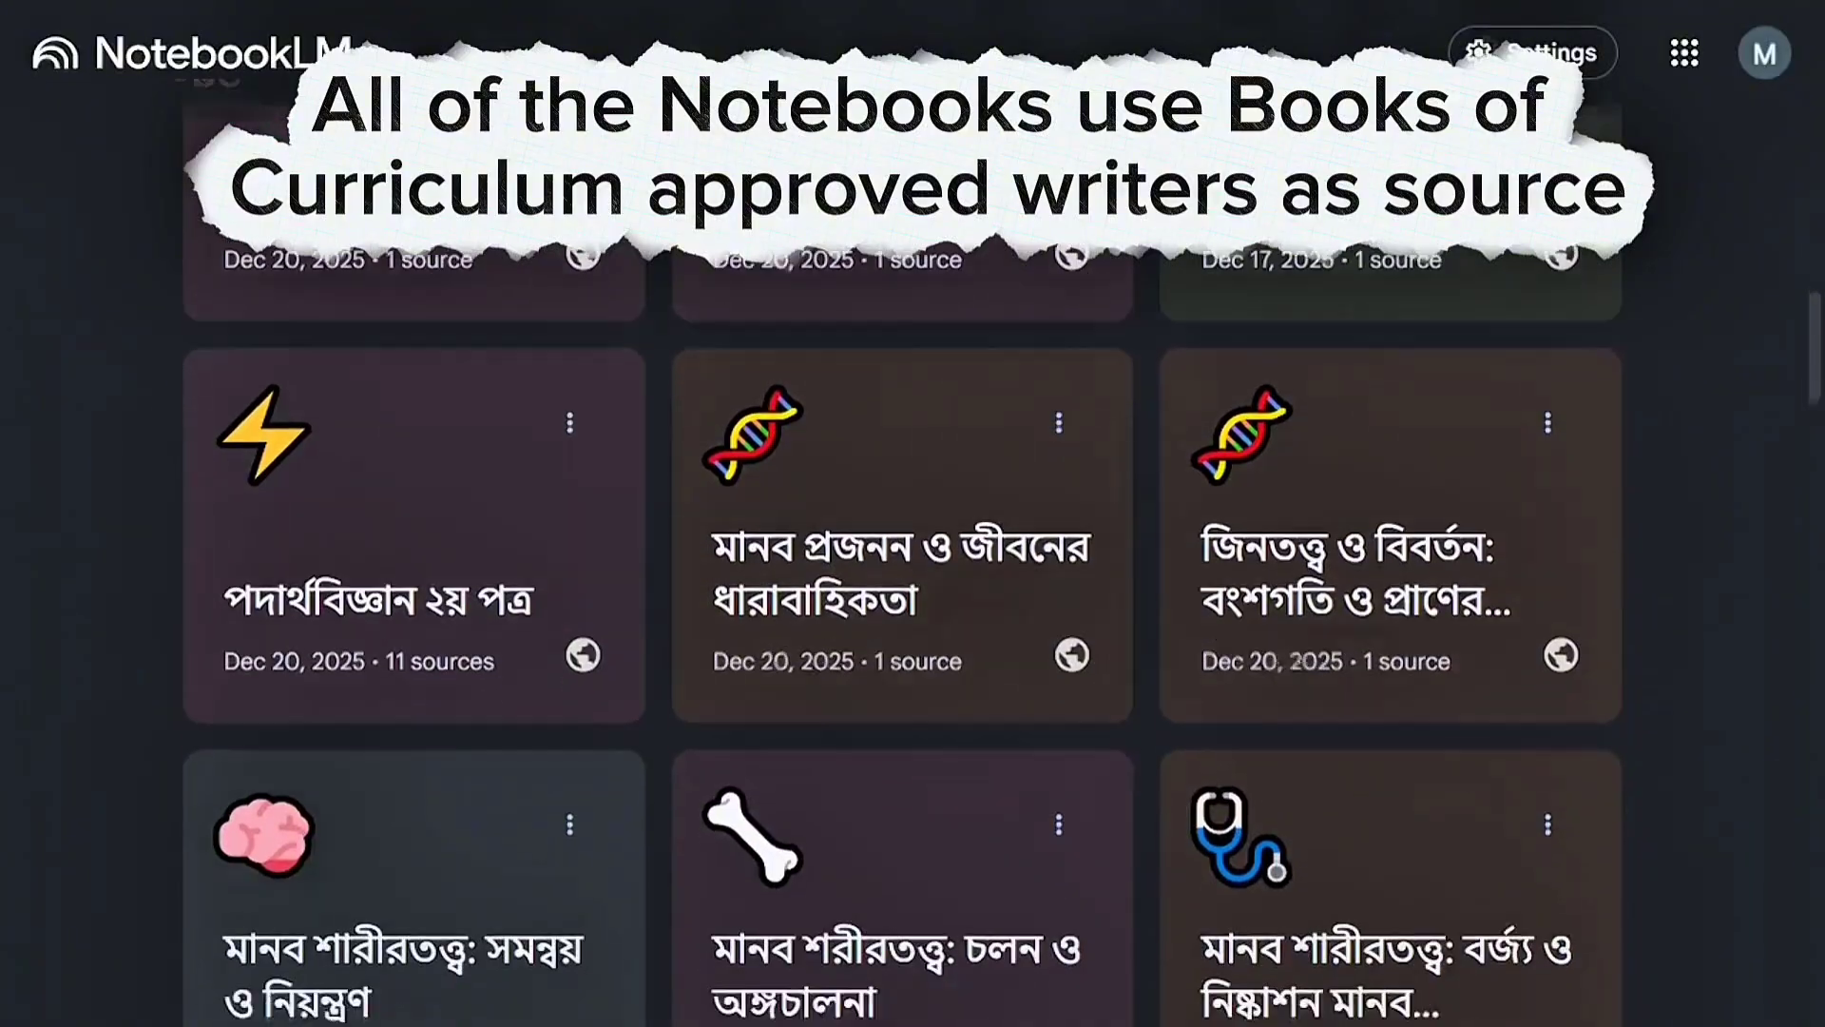
scroll(912, 571, down, 10)
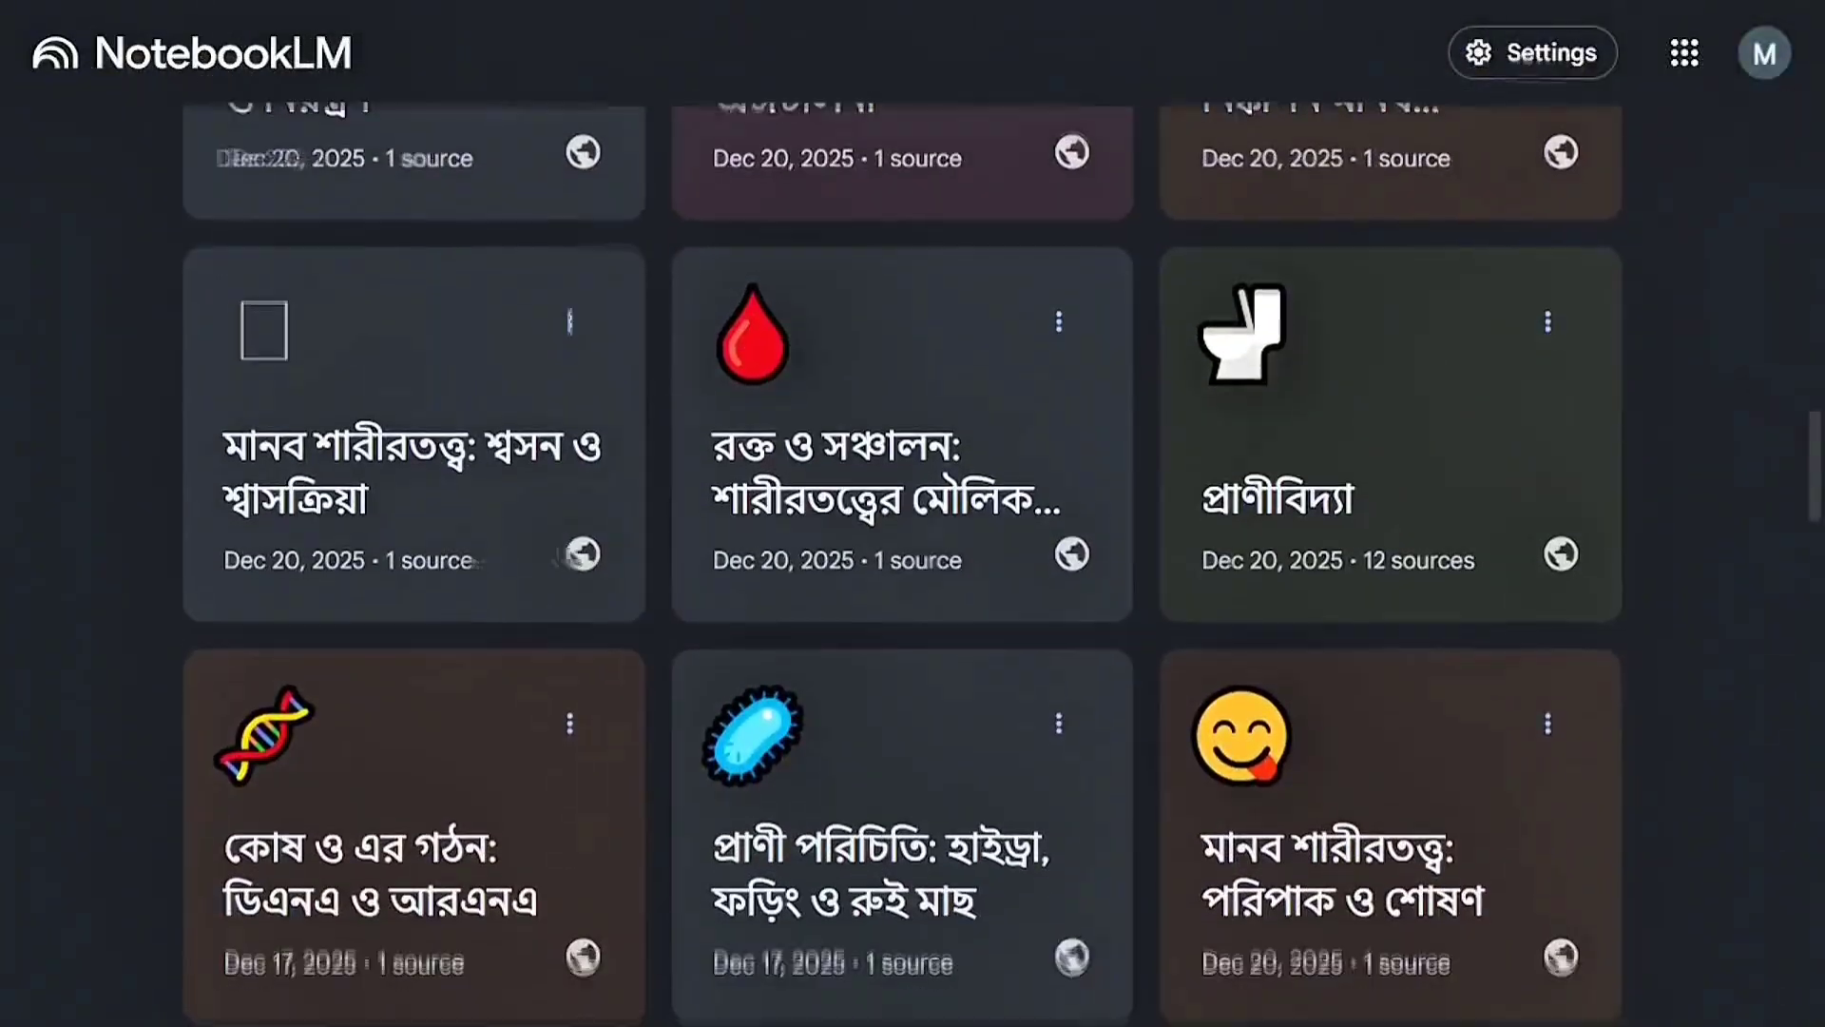
scroll(913, 571, down, 10)
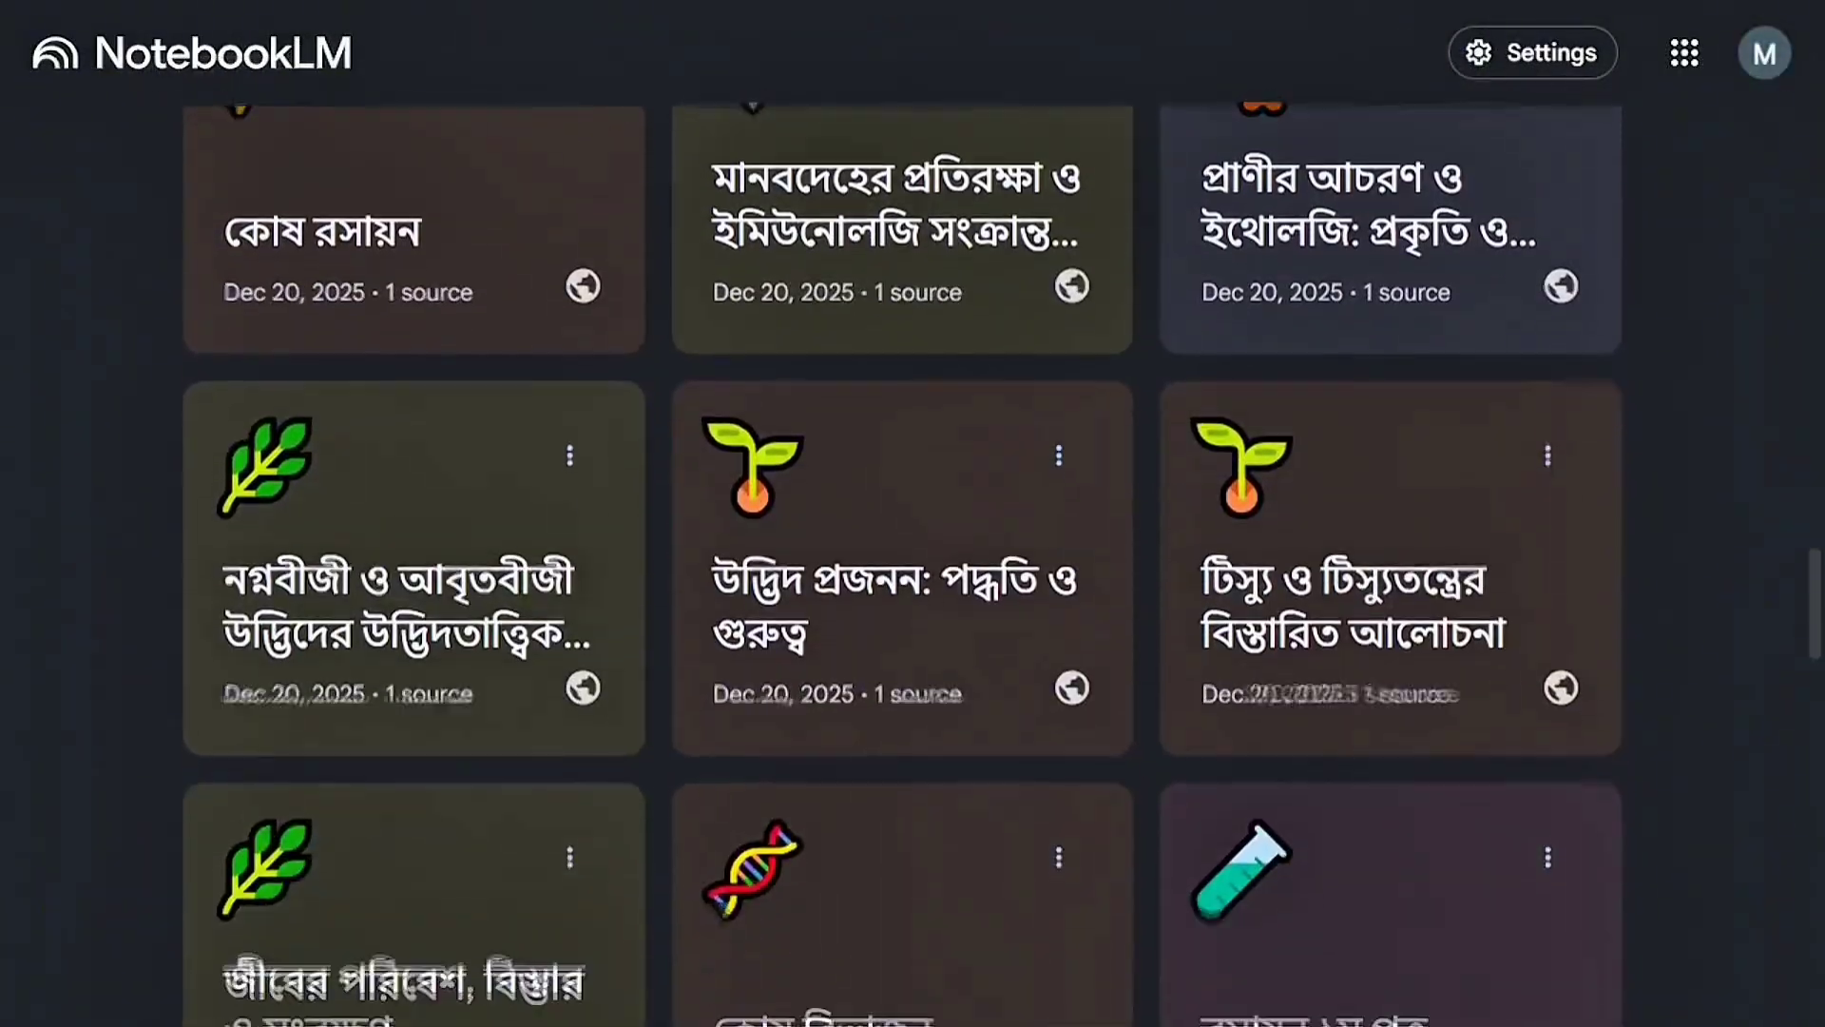
scroll(912, 570, down, 10)
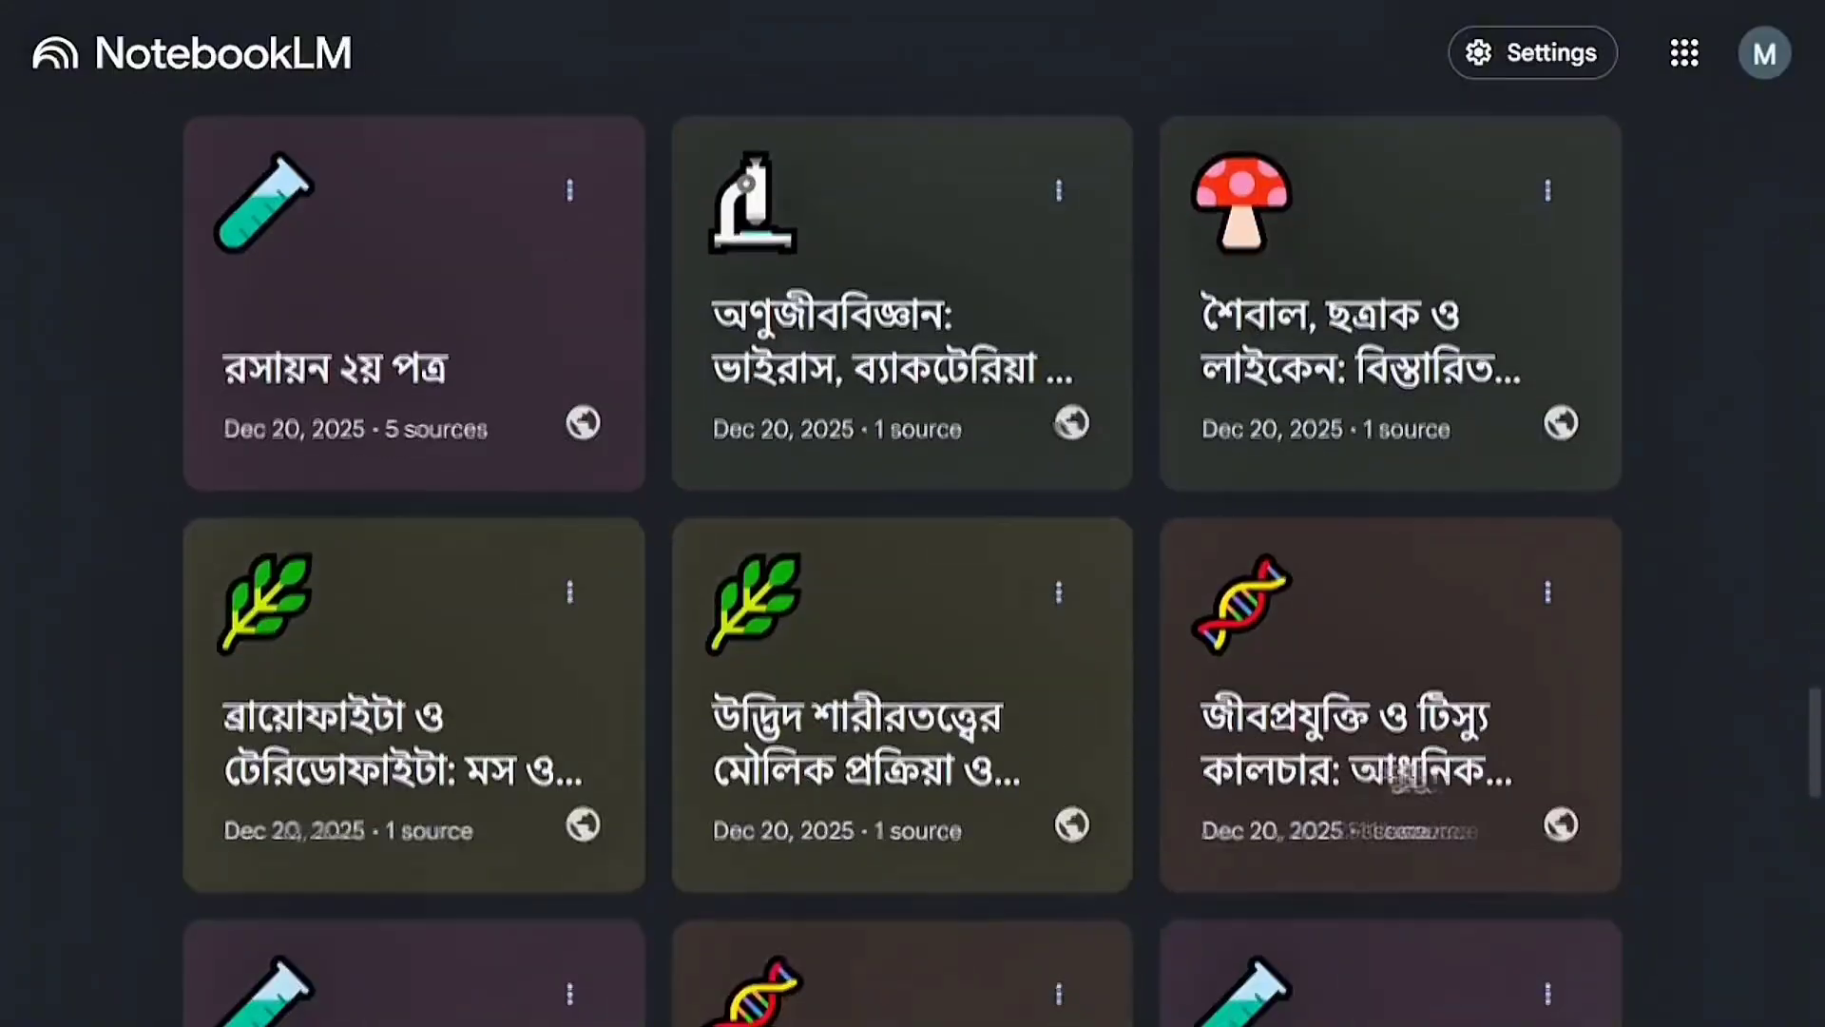
scroll(913, 571, down, 8)
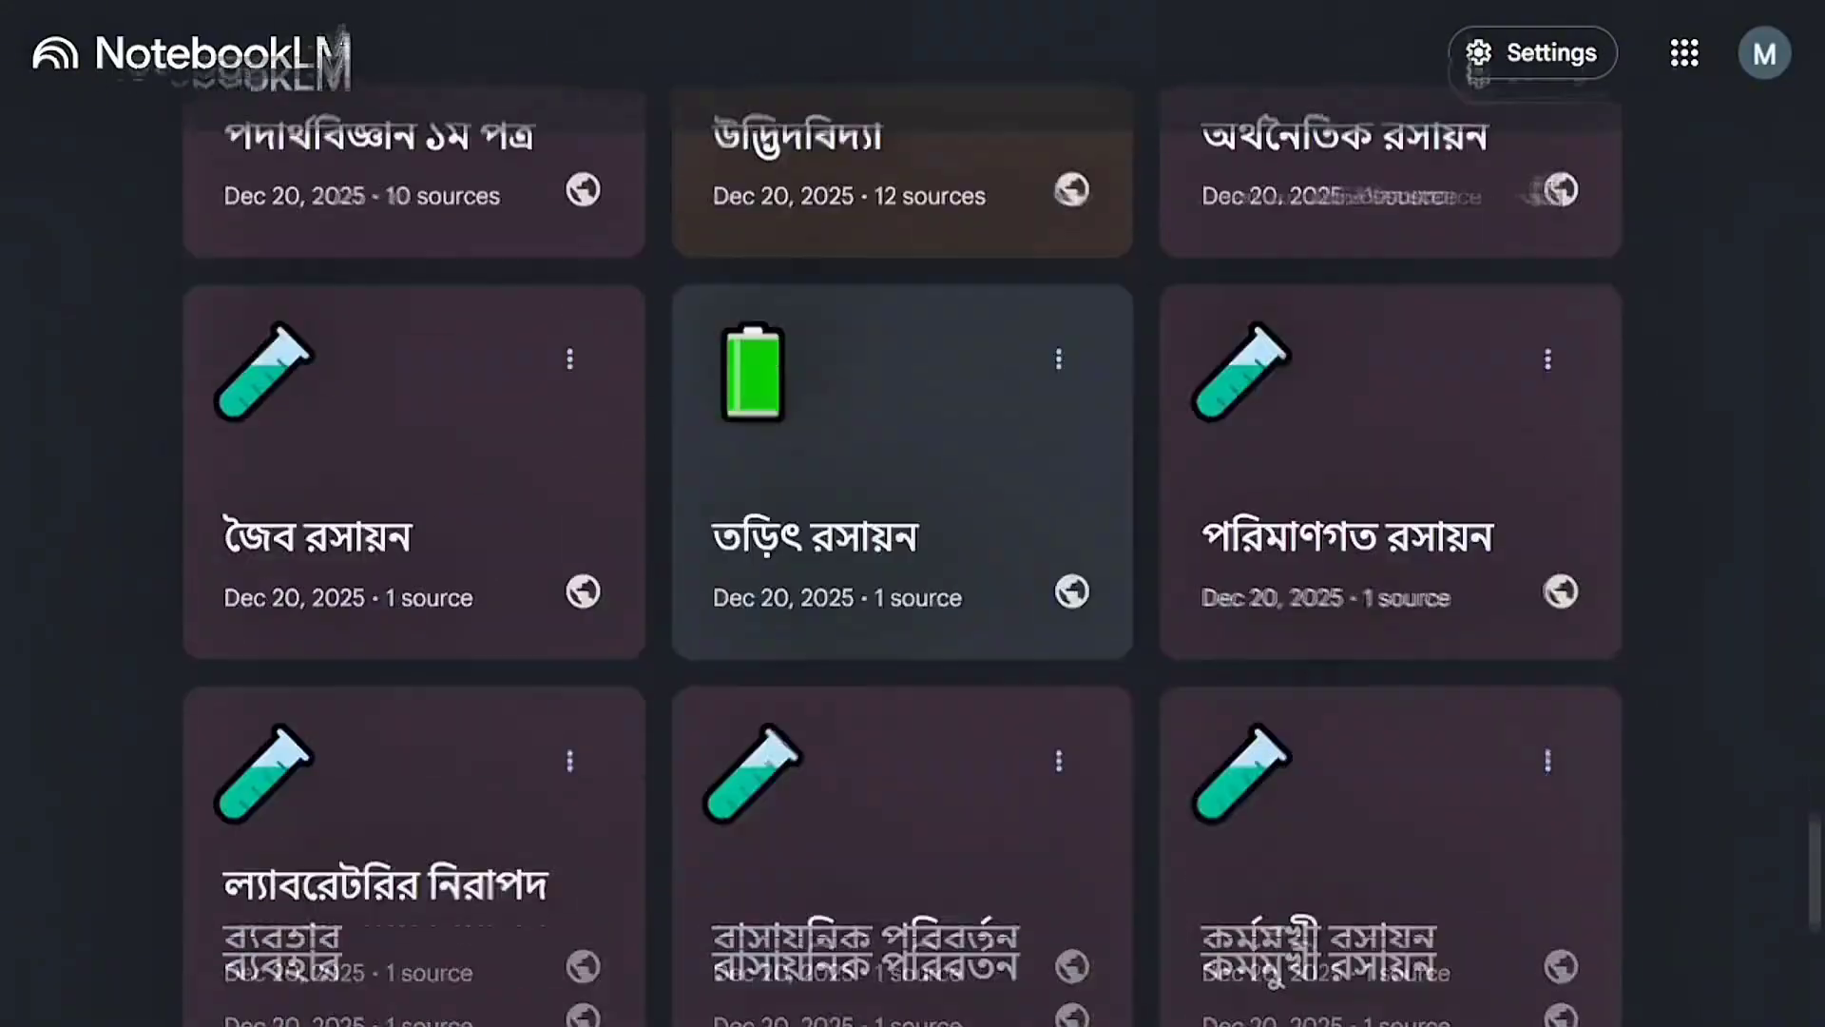
scroll(913, 571, down, 5)
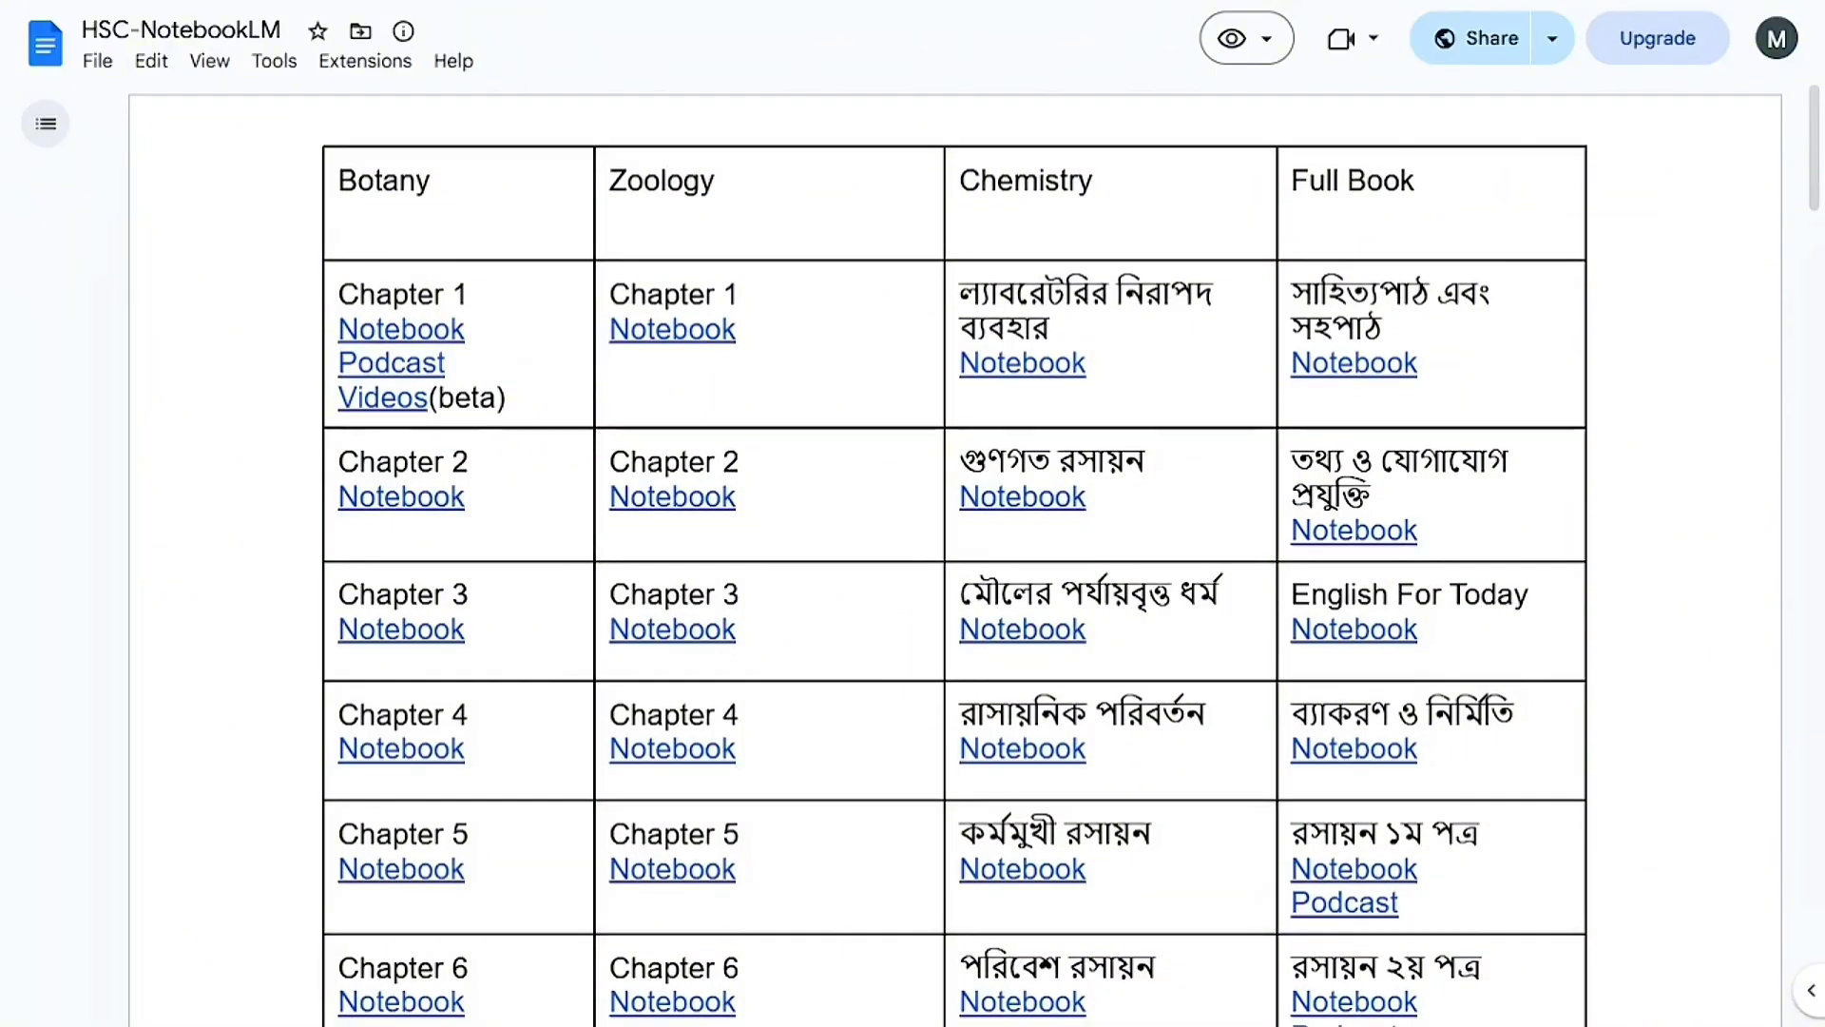
- Switch to the HSC-NotebookLM document in Google Docs and look through its table of chapter notebook links
scroll(955, 552, down, 5)
scroll(955, 551, down, 6)
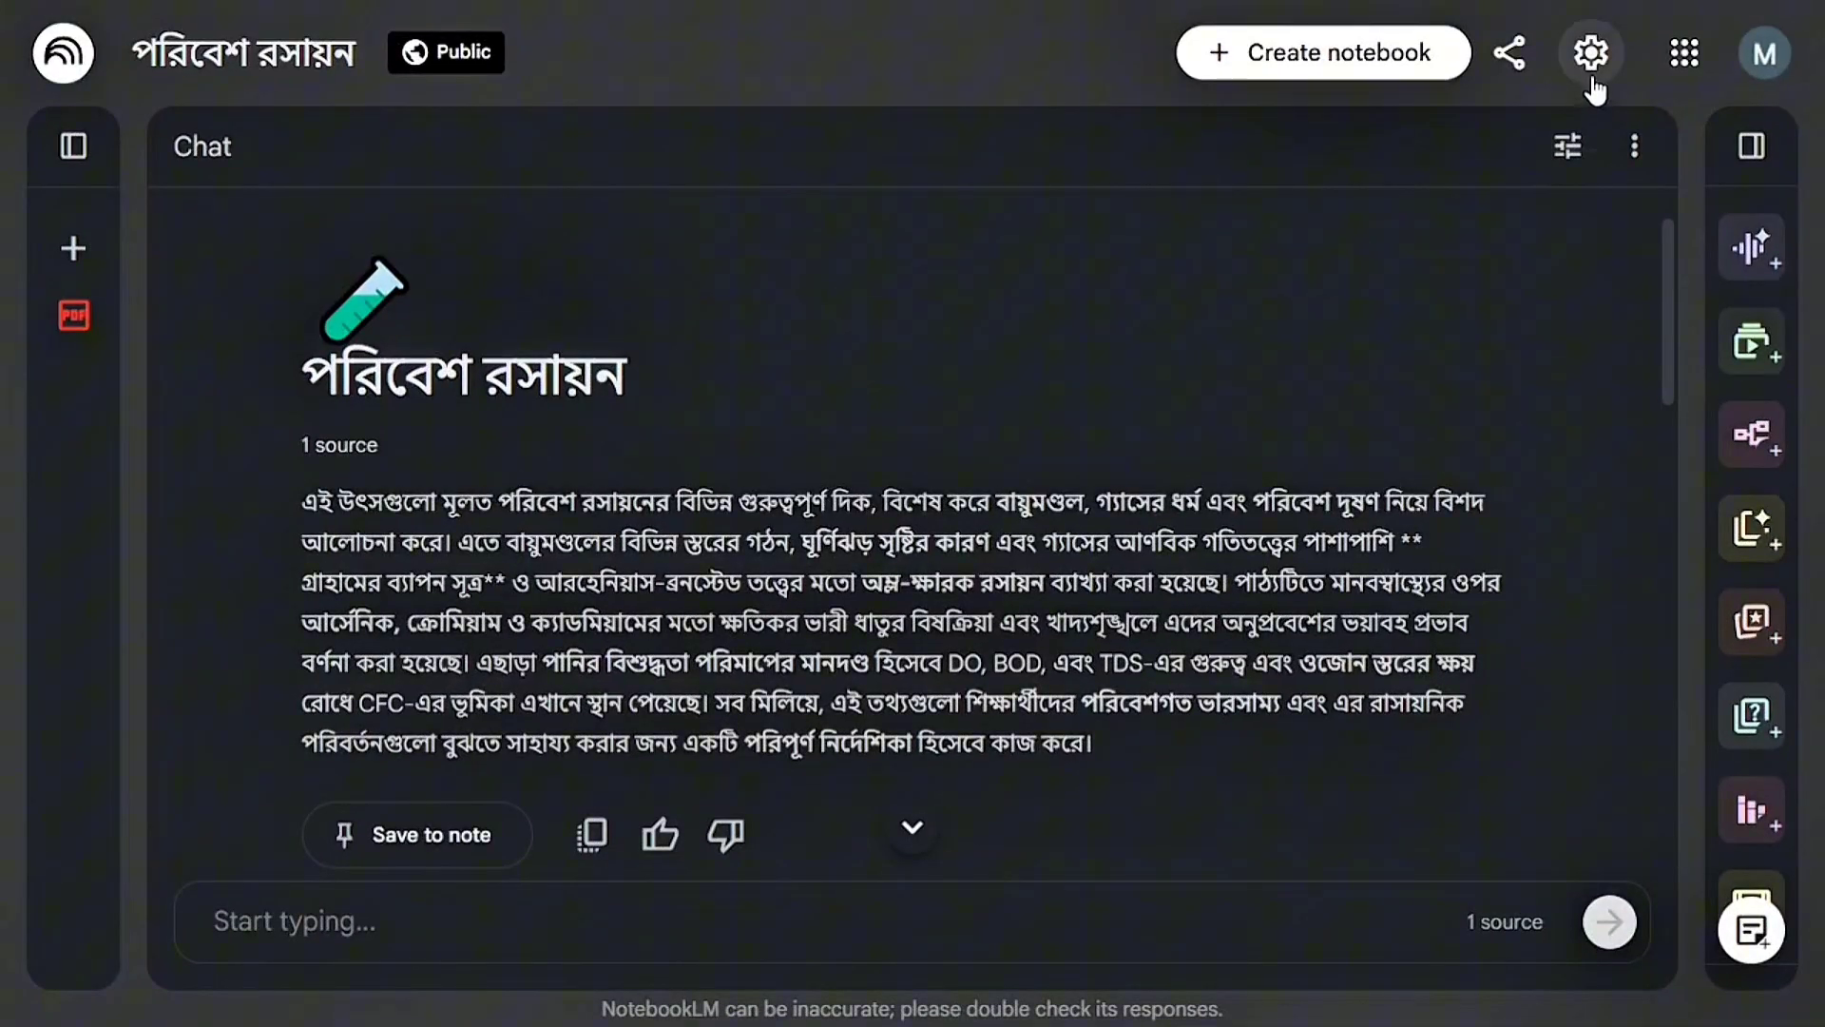
- In the পরিবেশ রসায়ন notebook in NotebookLM, set the output language to বাংলা and save the setting
click(1592, 72)
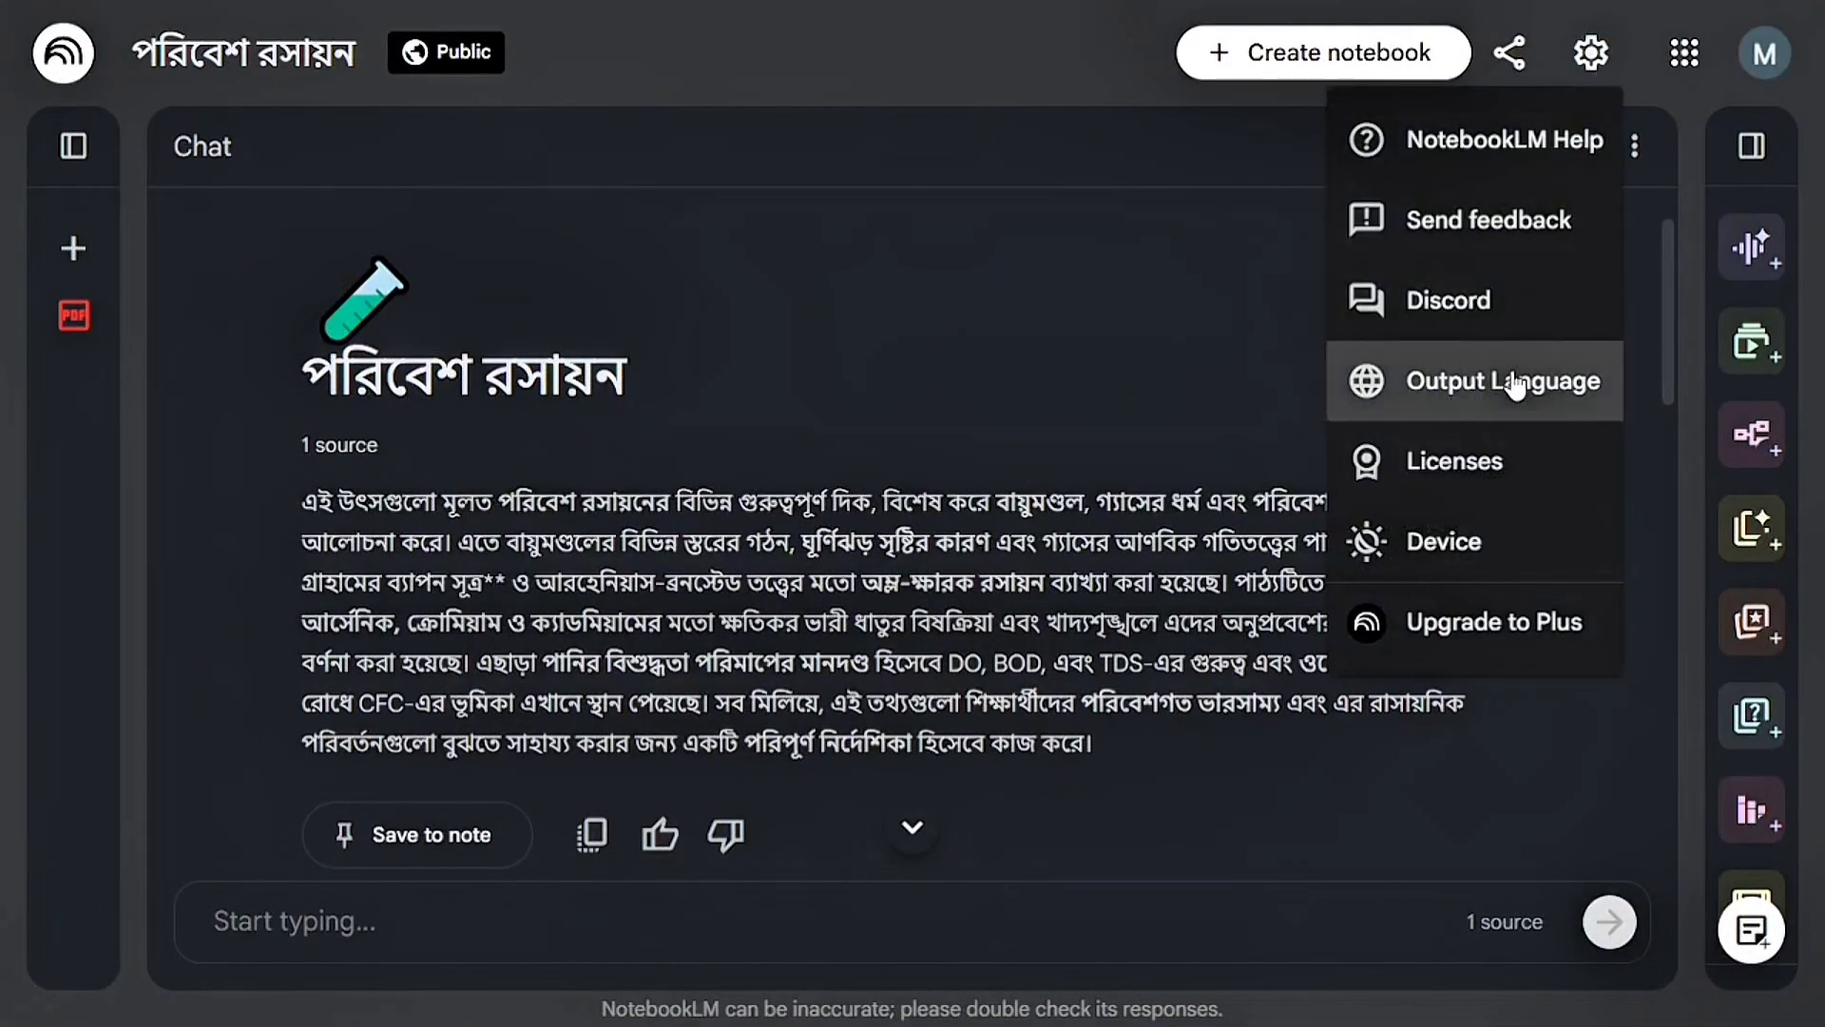
click(1616, 385)
click(1274, 623)
scroll(1141, 513, down, 10)
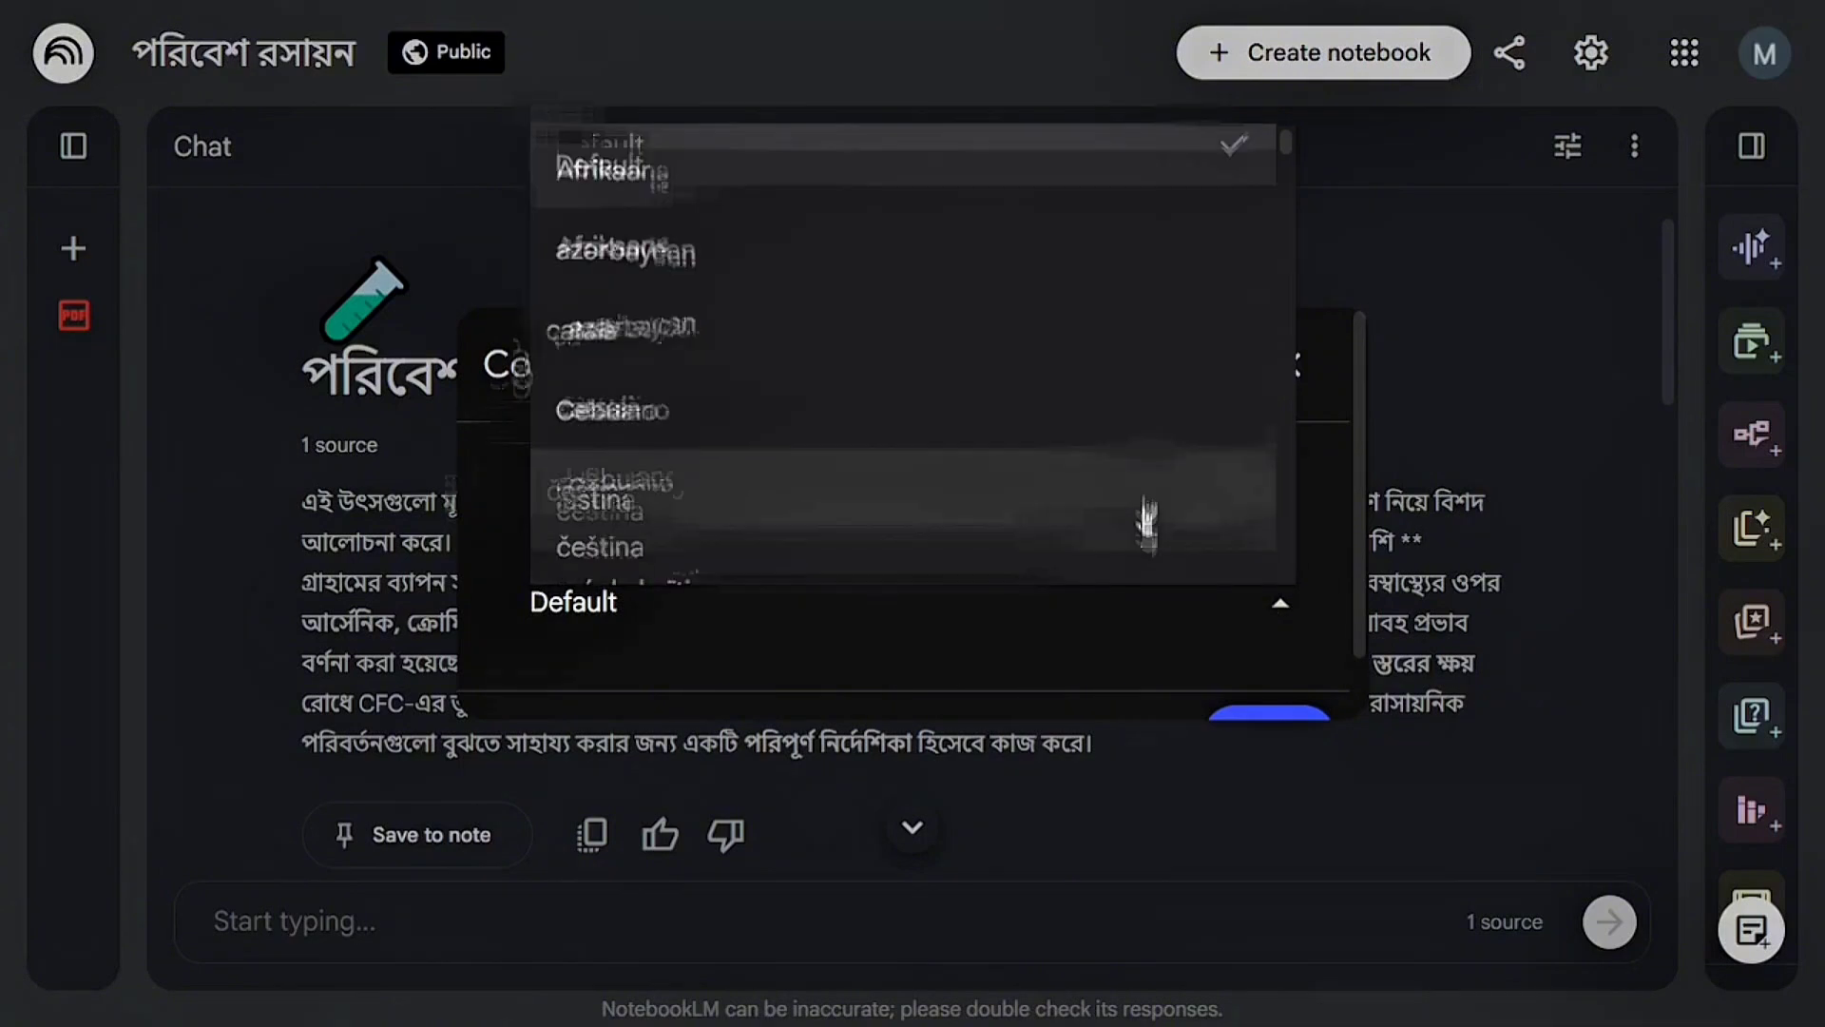
scroll(1144, 518, down, 20)
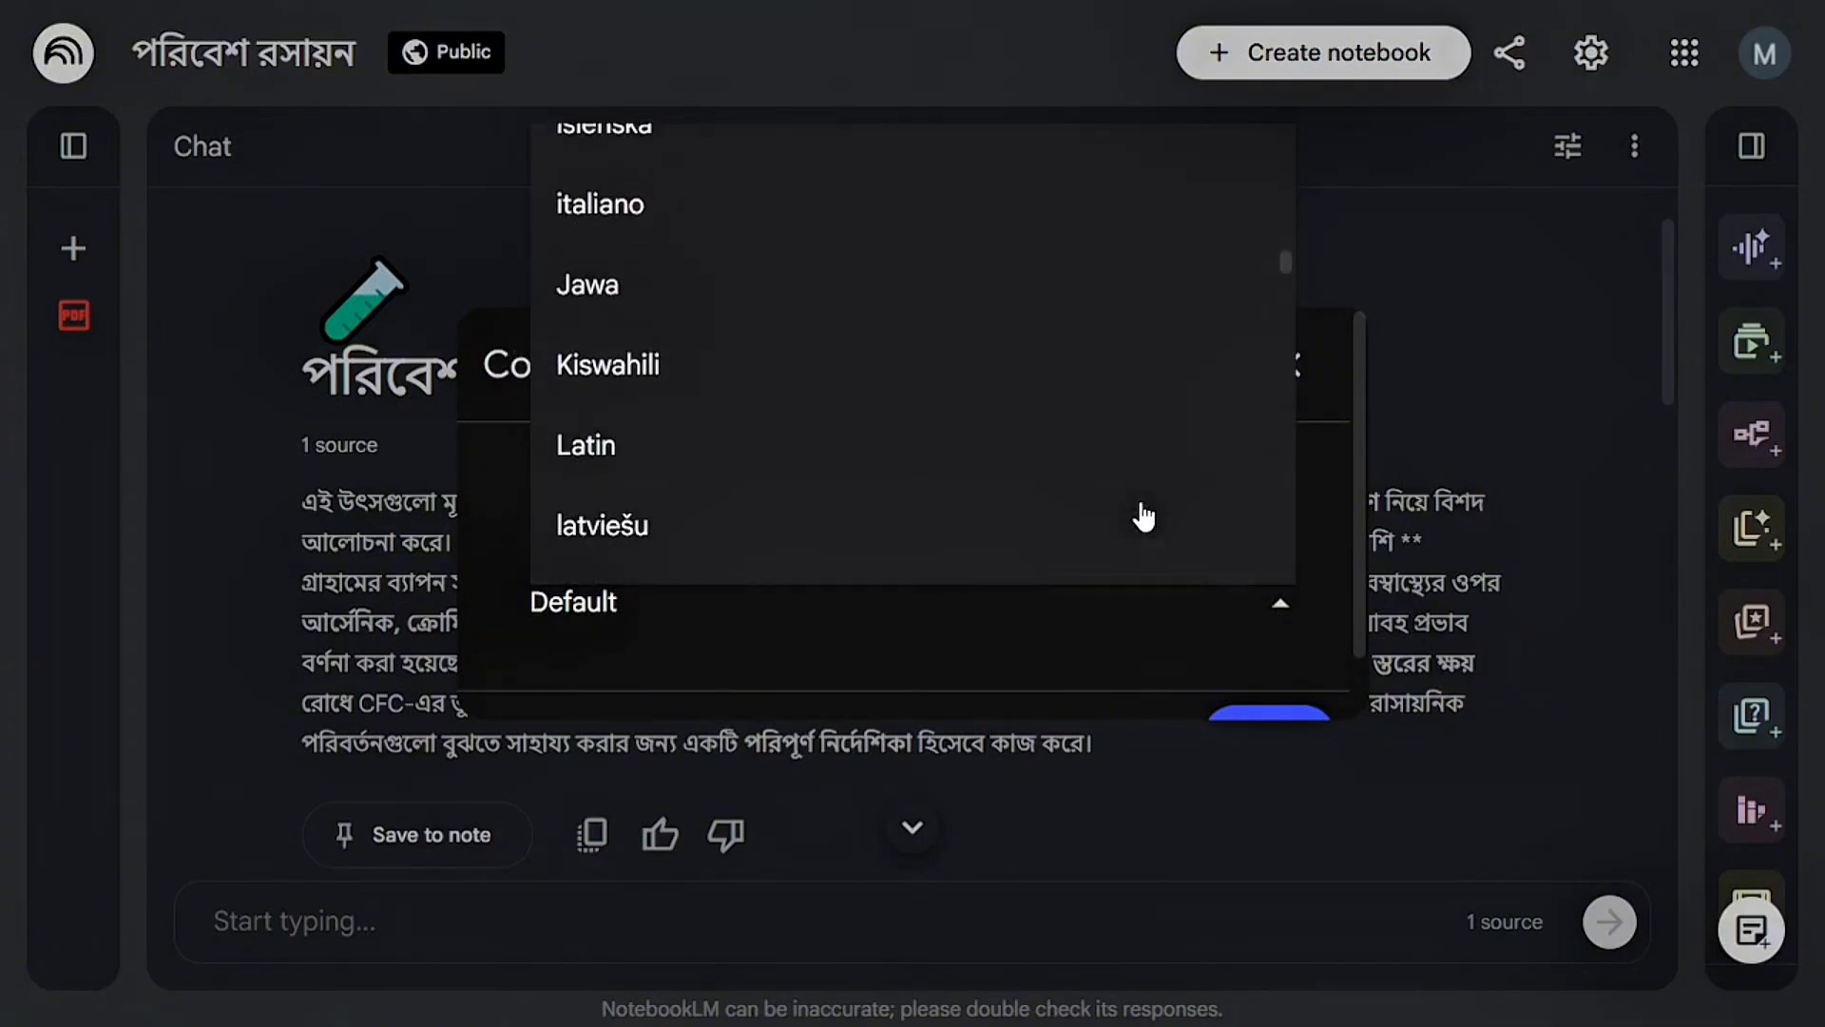
scroll(1158, 473, down, 20)
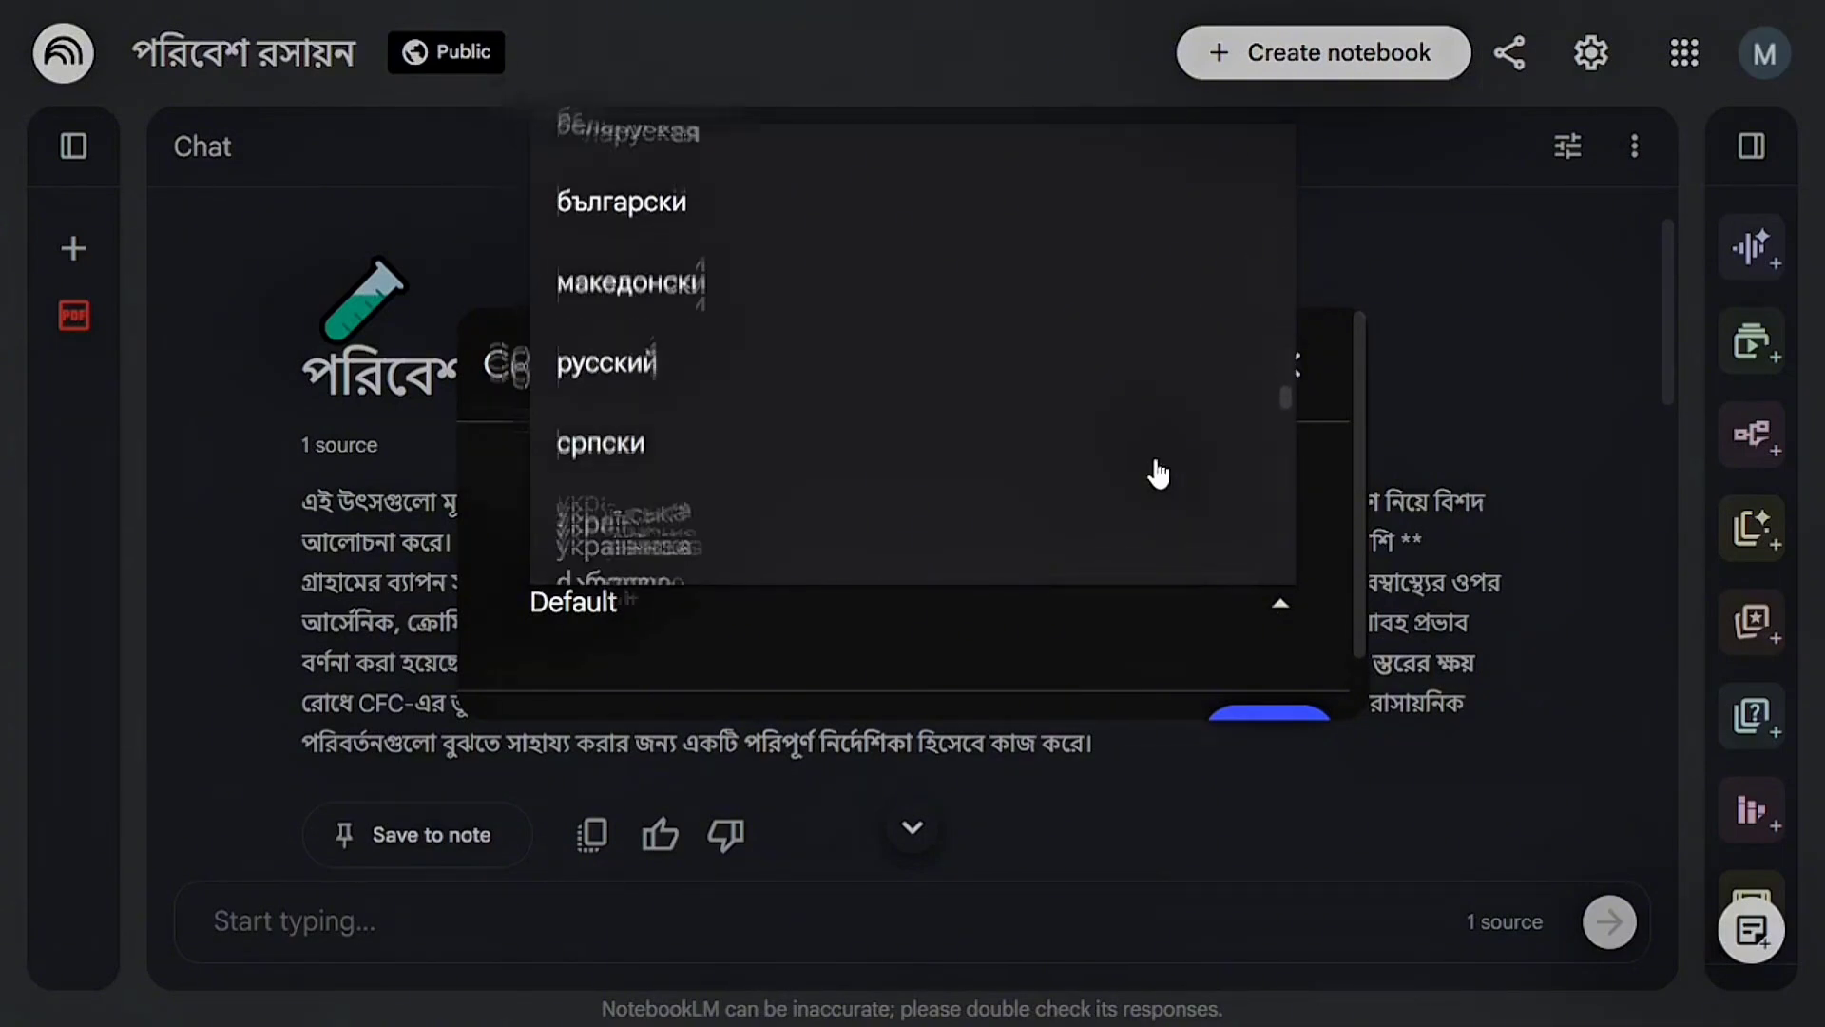
scroll(1158, 473, down, 6)
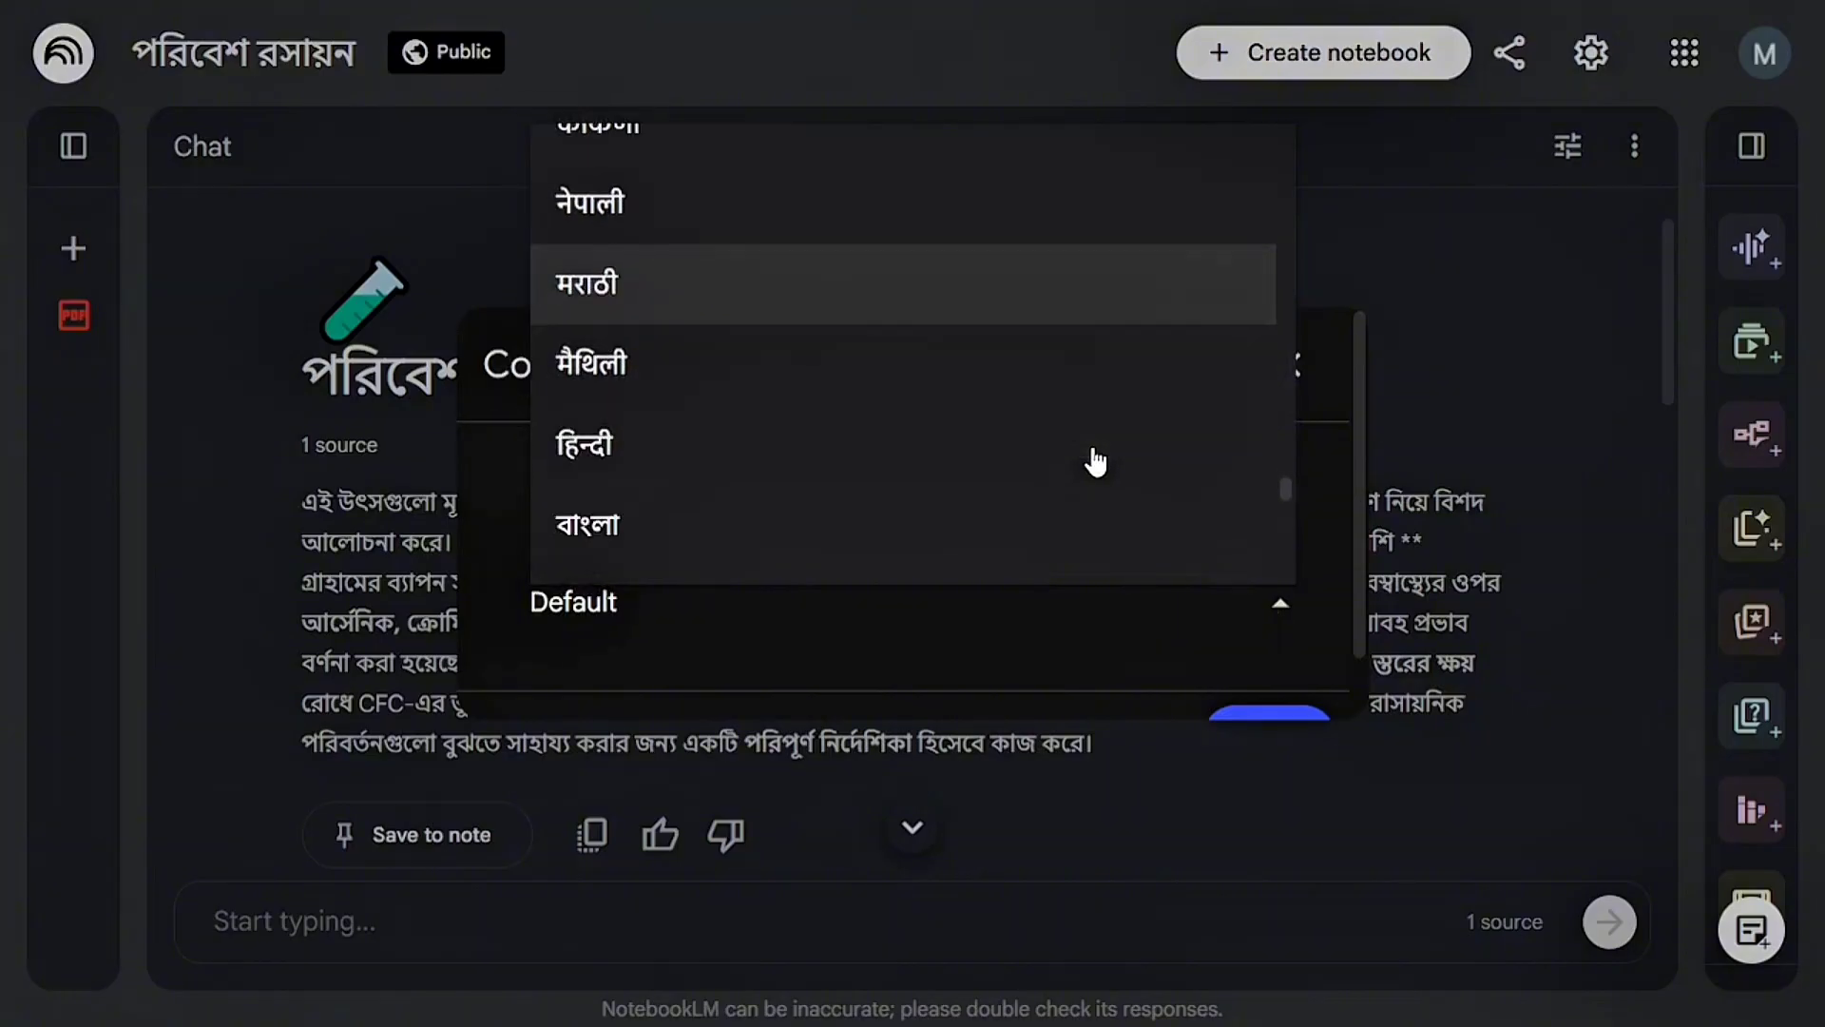
click(880, 411)
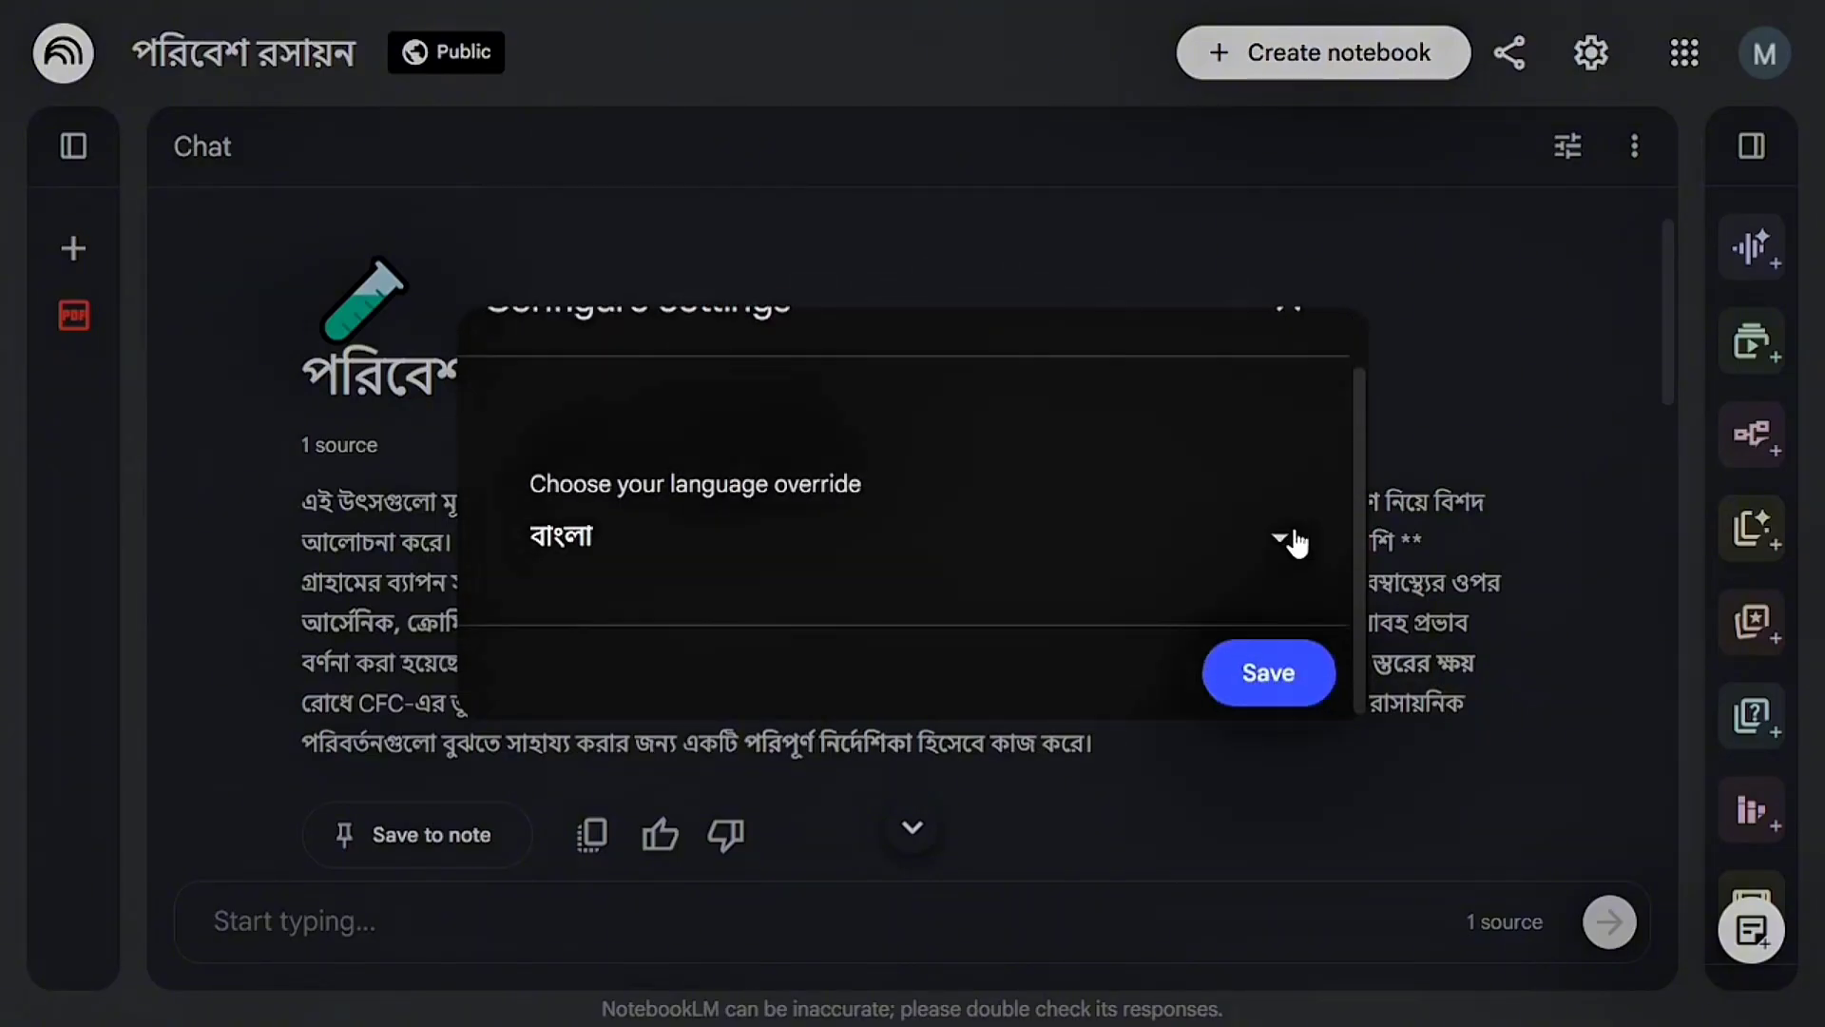
click(1251, 677)
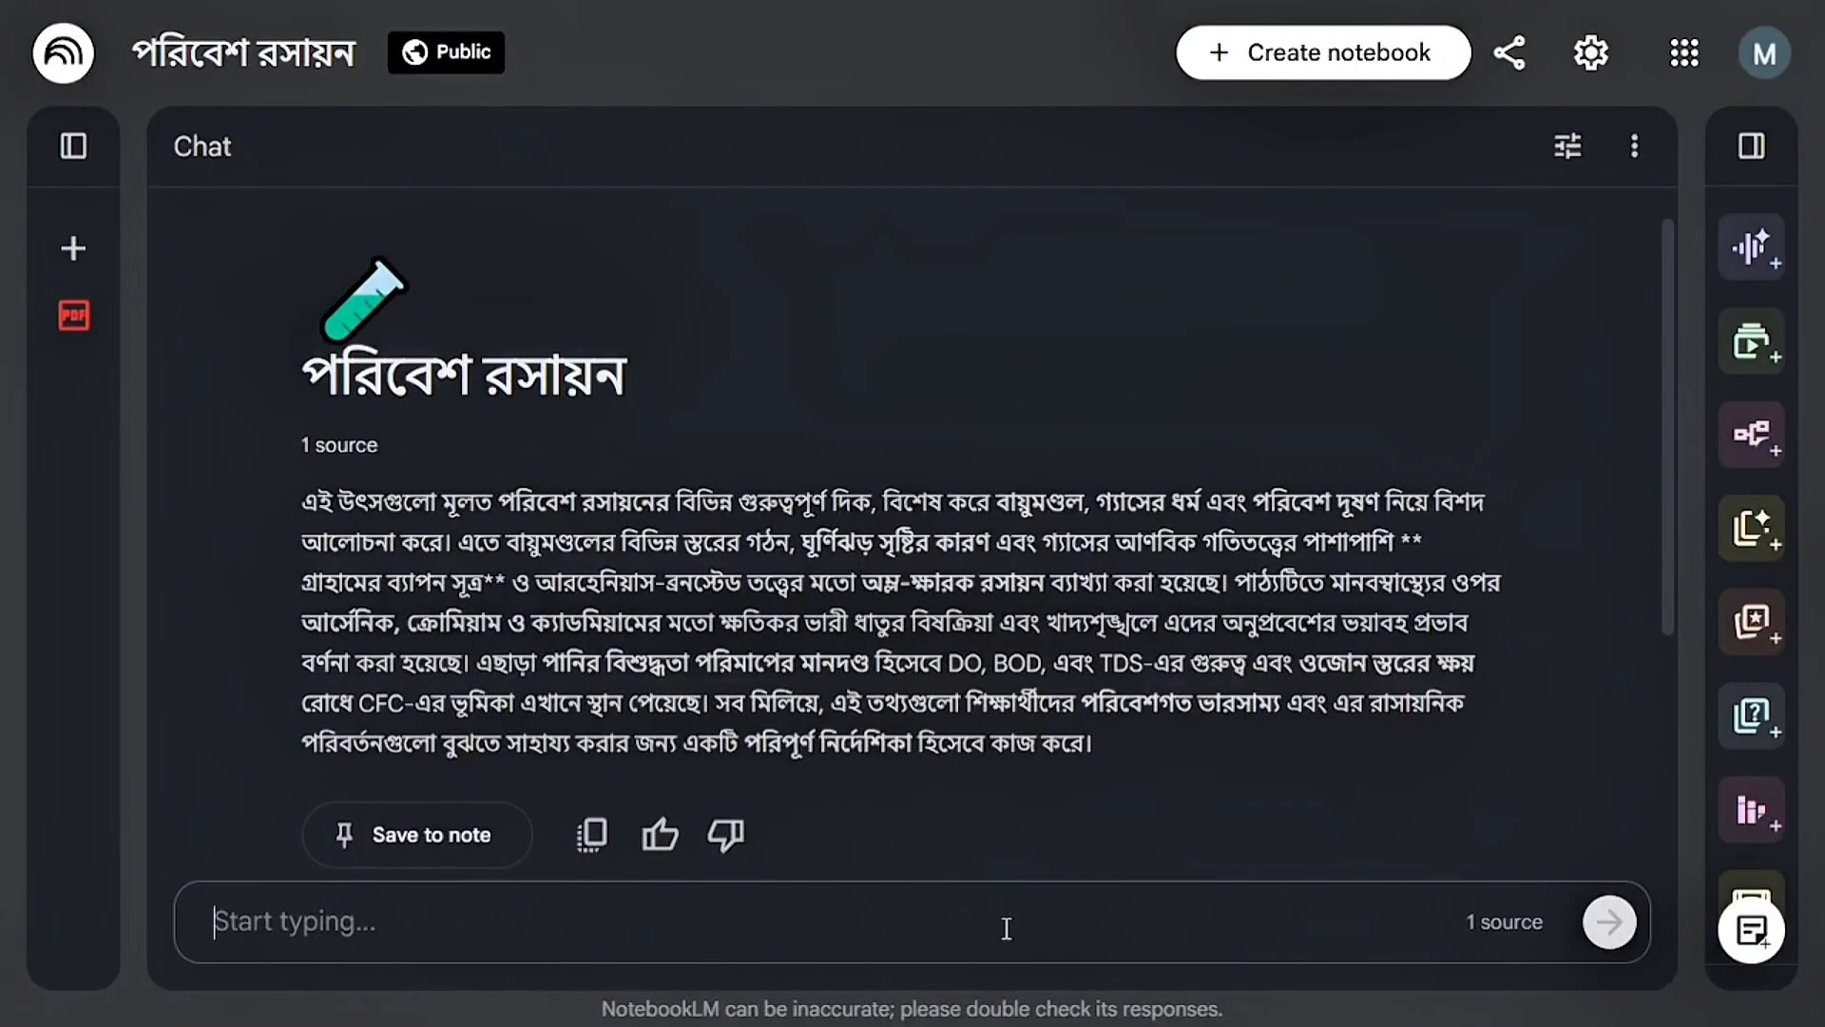
- Ask the notebook chat "বয়েলের গ্যাস সূত্র ব্যাখ্যা কর" and read through its answer
click(1603, 933)
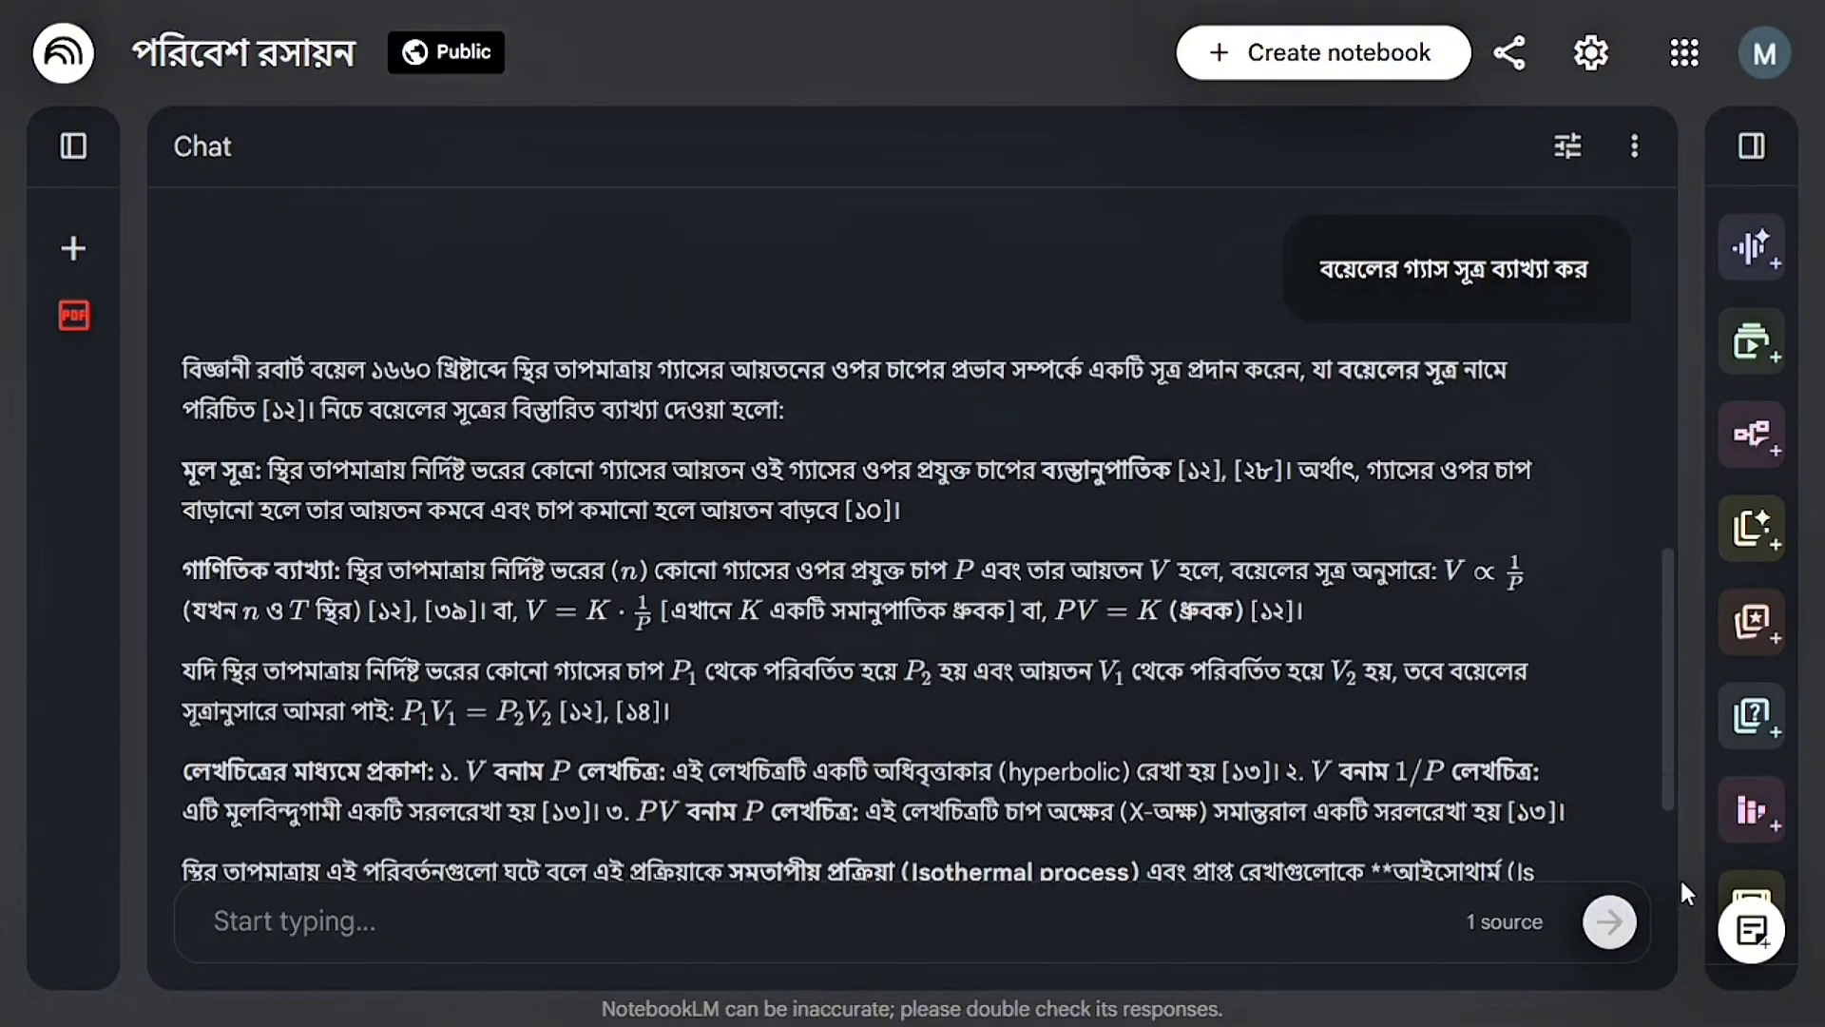
scroll(1574, 746, down, 2)
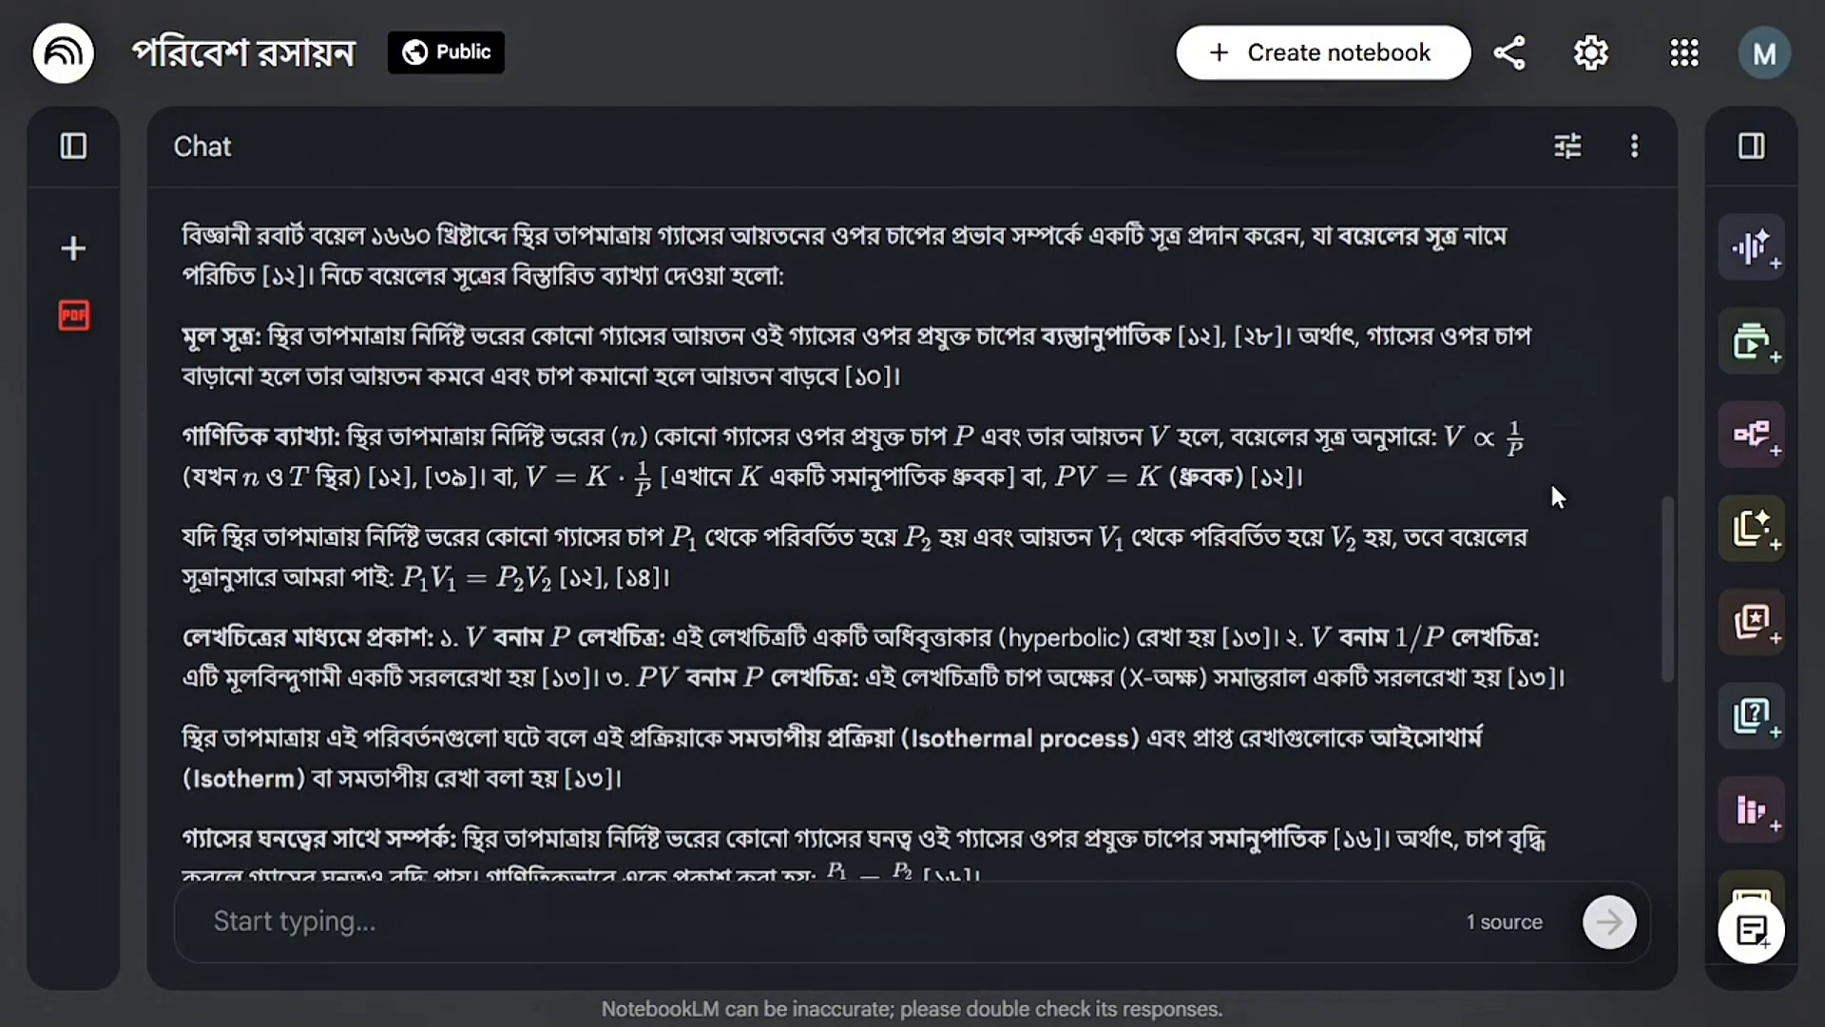
scroll(1559, 467, down, 3)
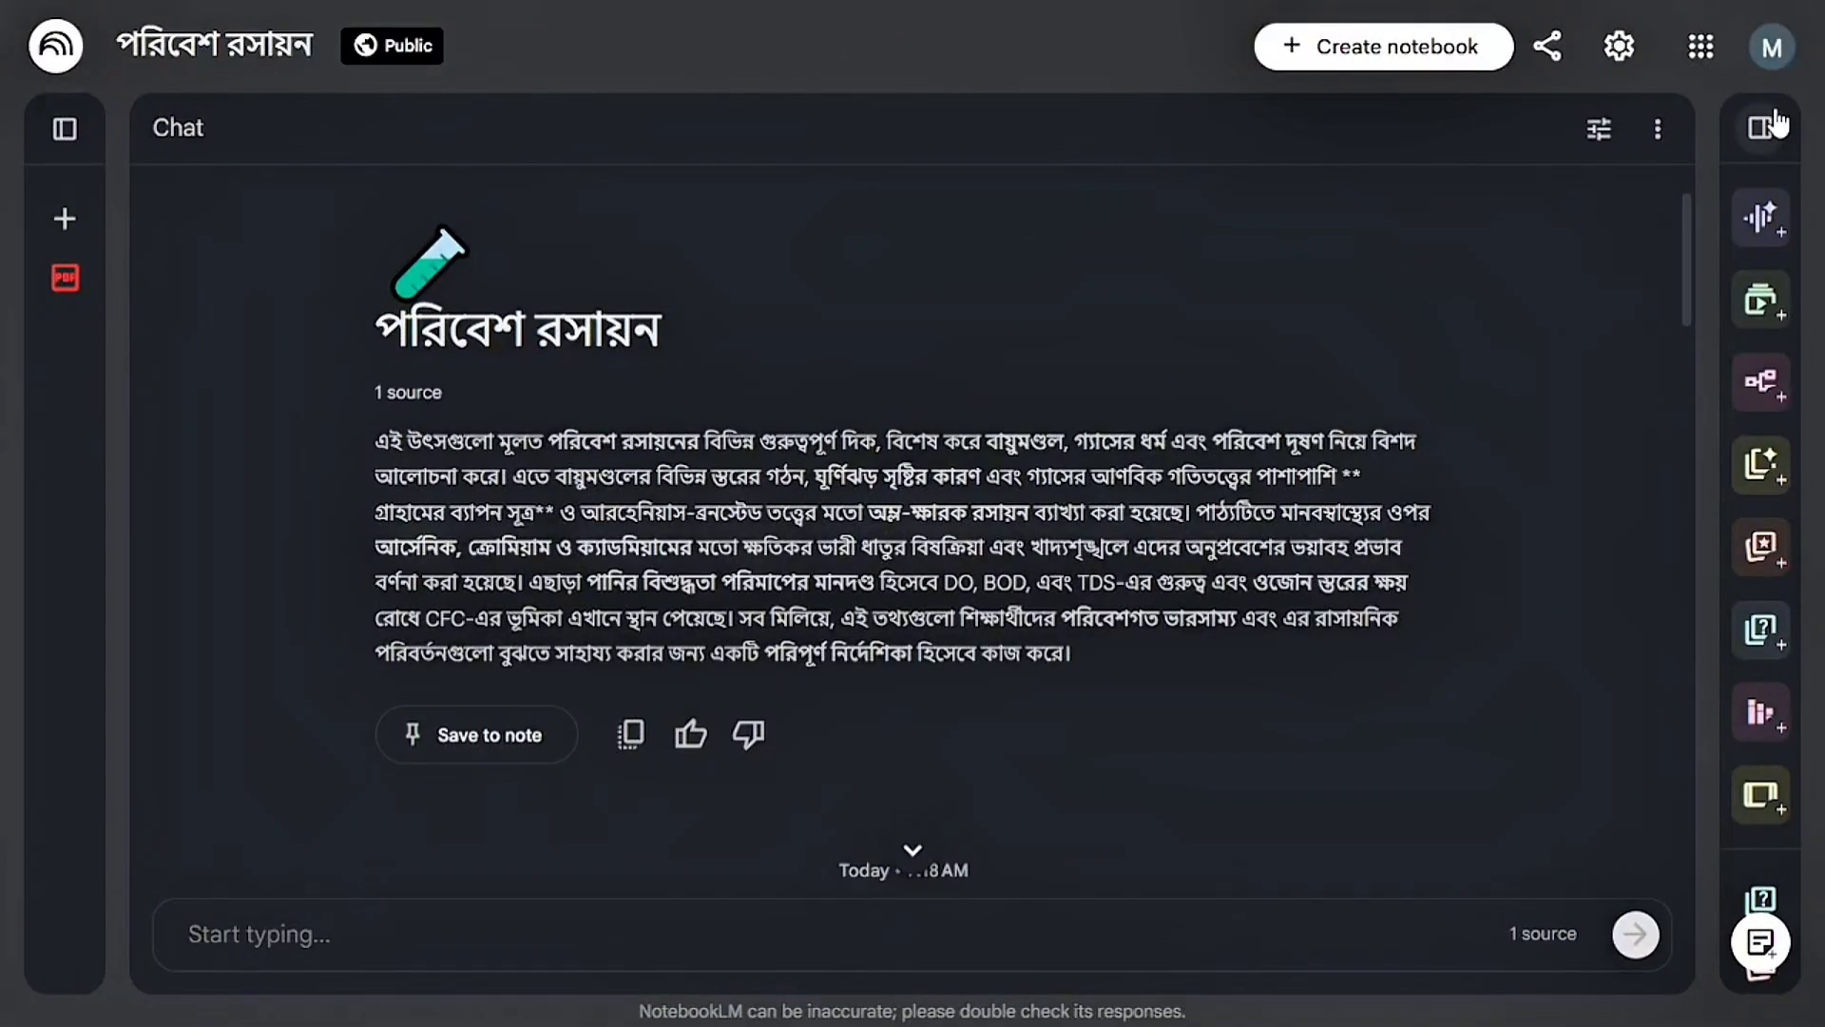
- Open the saved গ্যাস কুইজ from the Studio outputs and highlight the text of its first question
click(1774, 124)
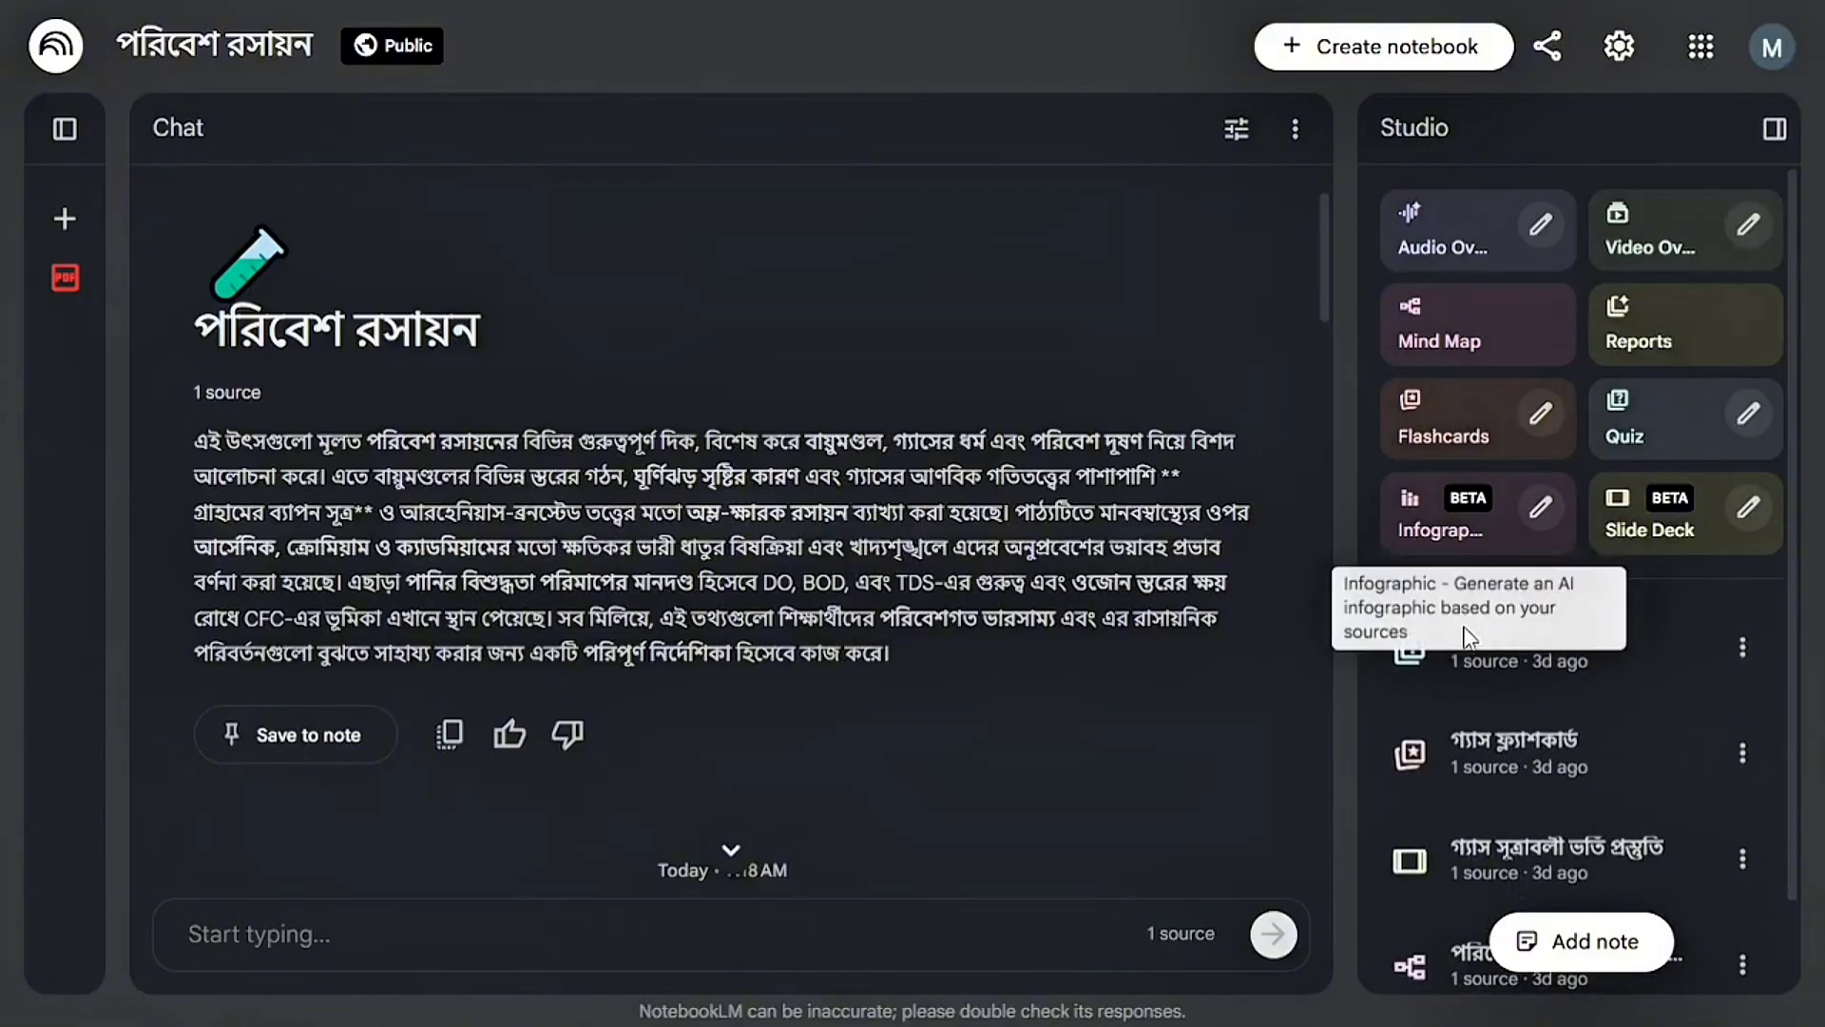
click(1485, 673)
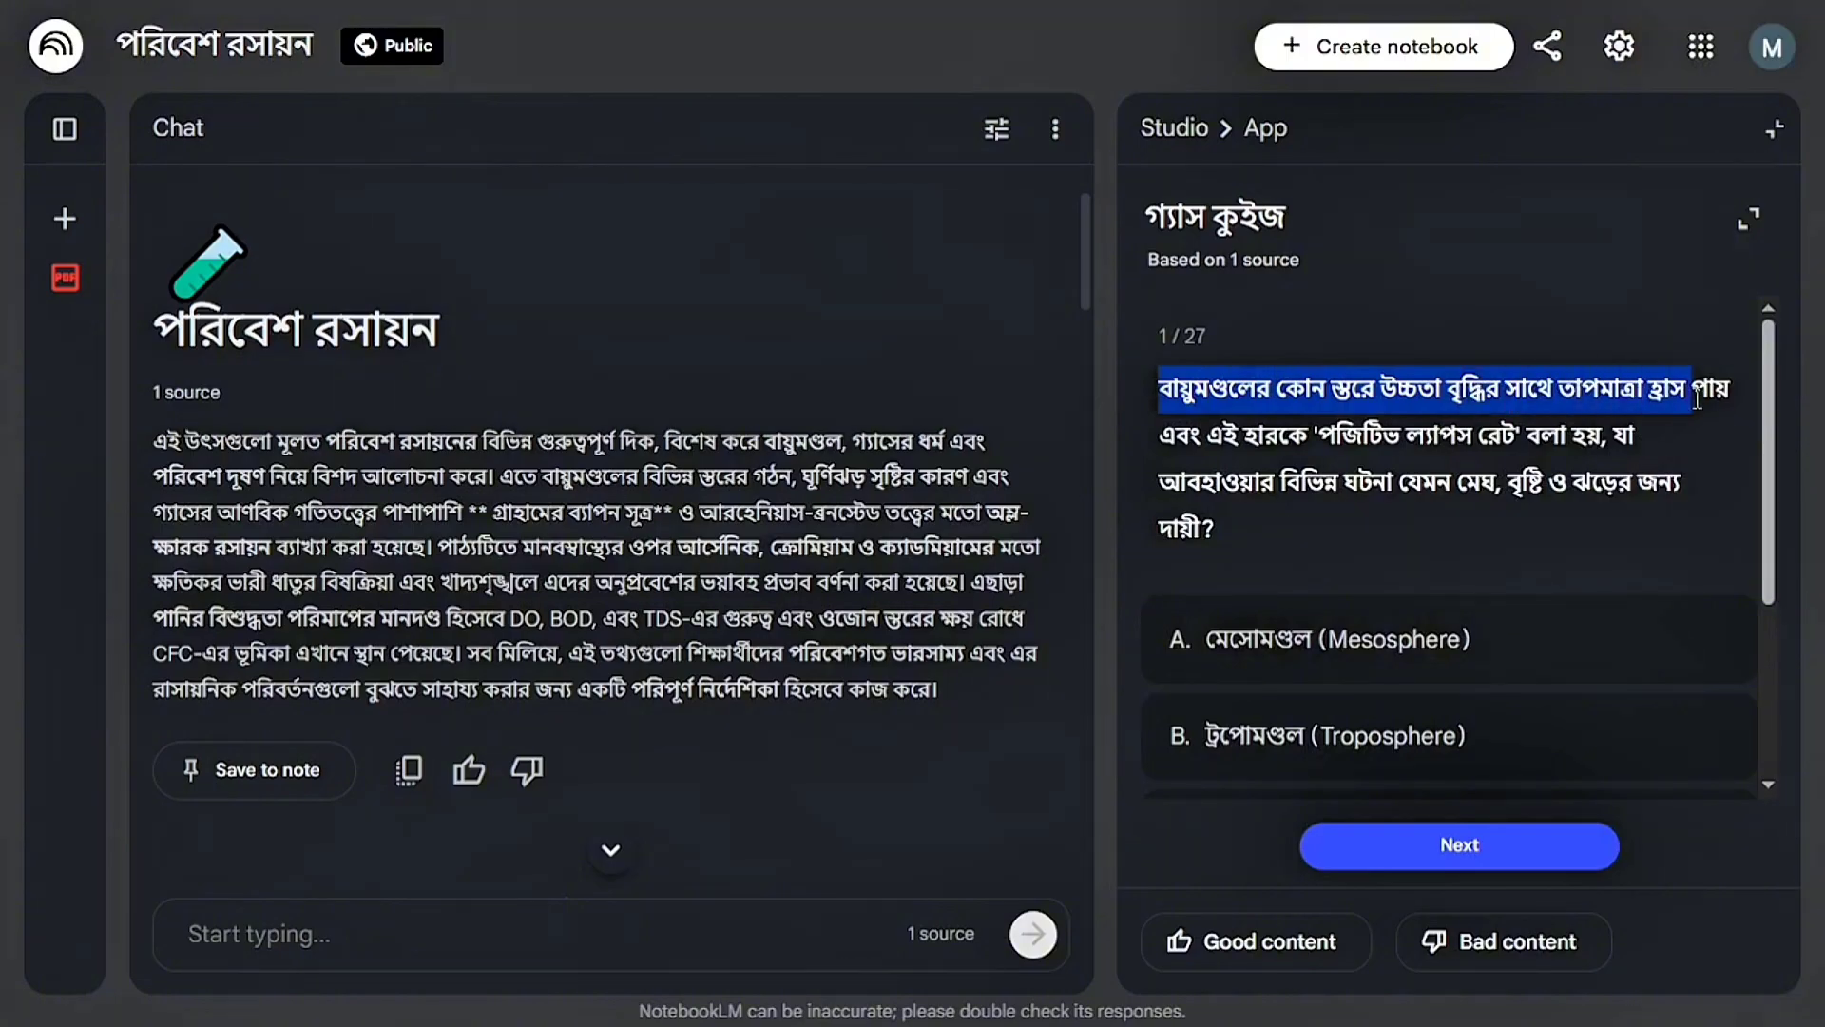
drag(1720, 407, 1662, 482)
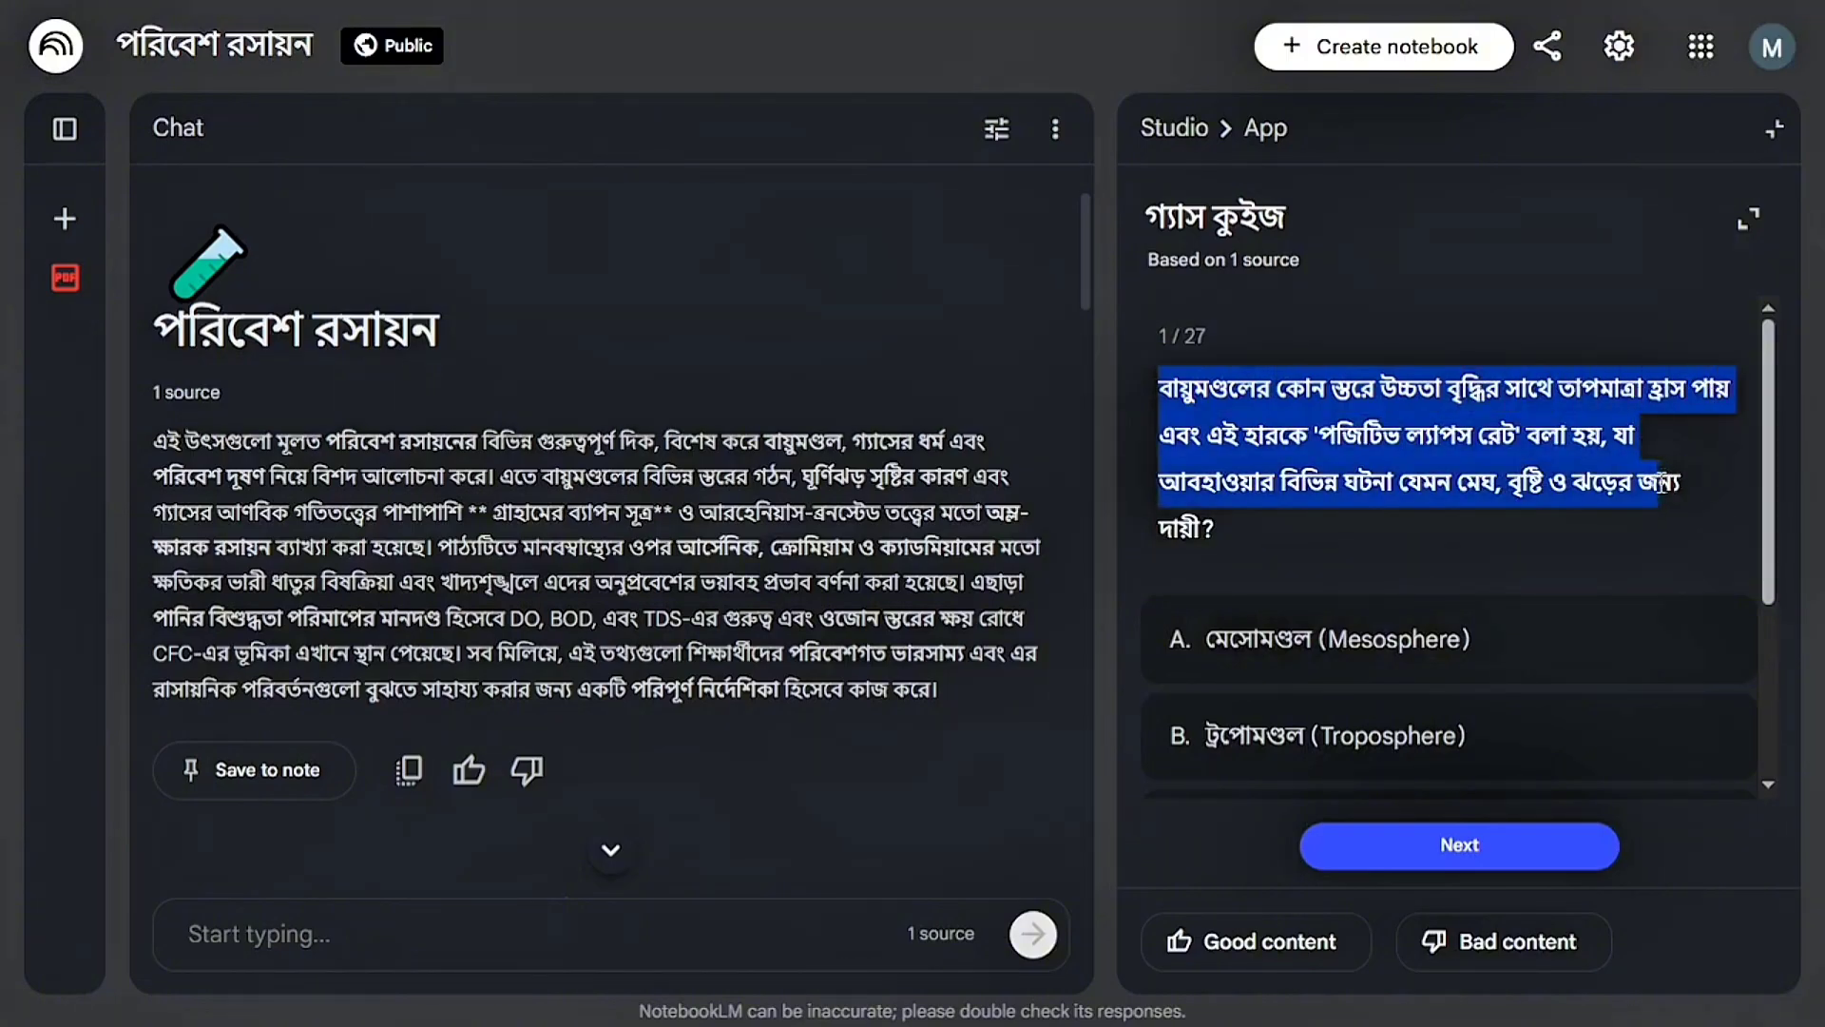
- Answer the first quiz question with ট্রপোমণ্ডল (Troposphere) and request an explanation of it
scroll(1641, 514, down, 2)
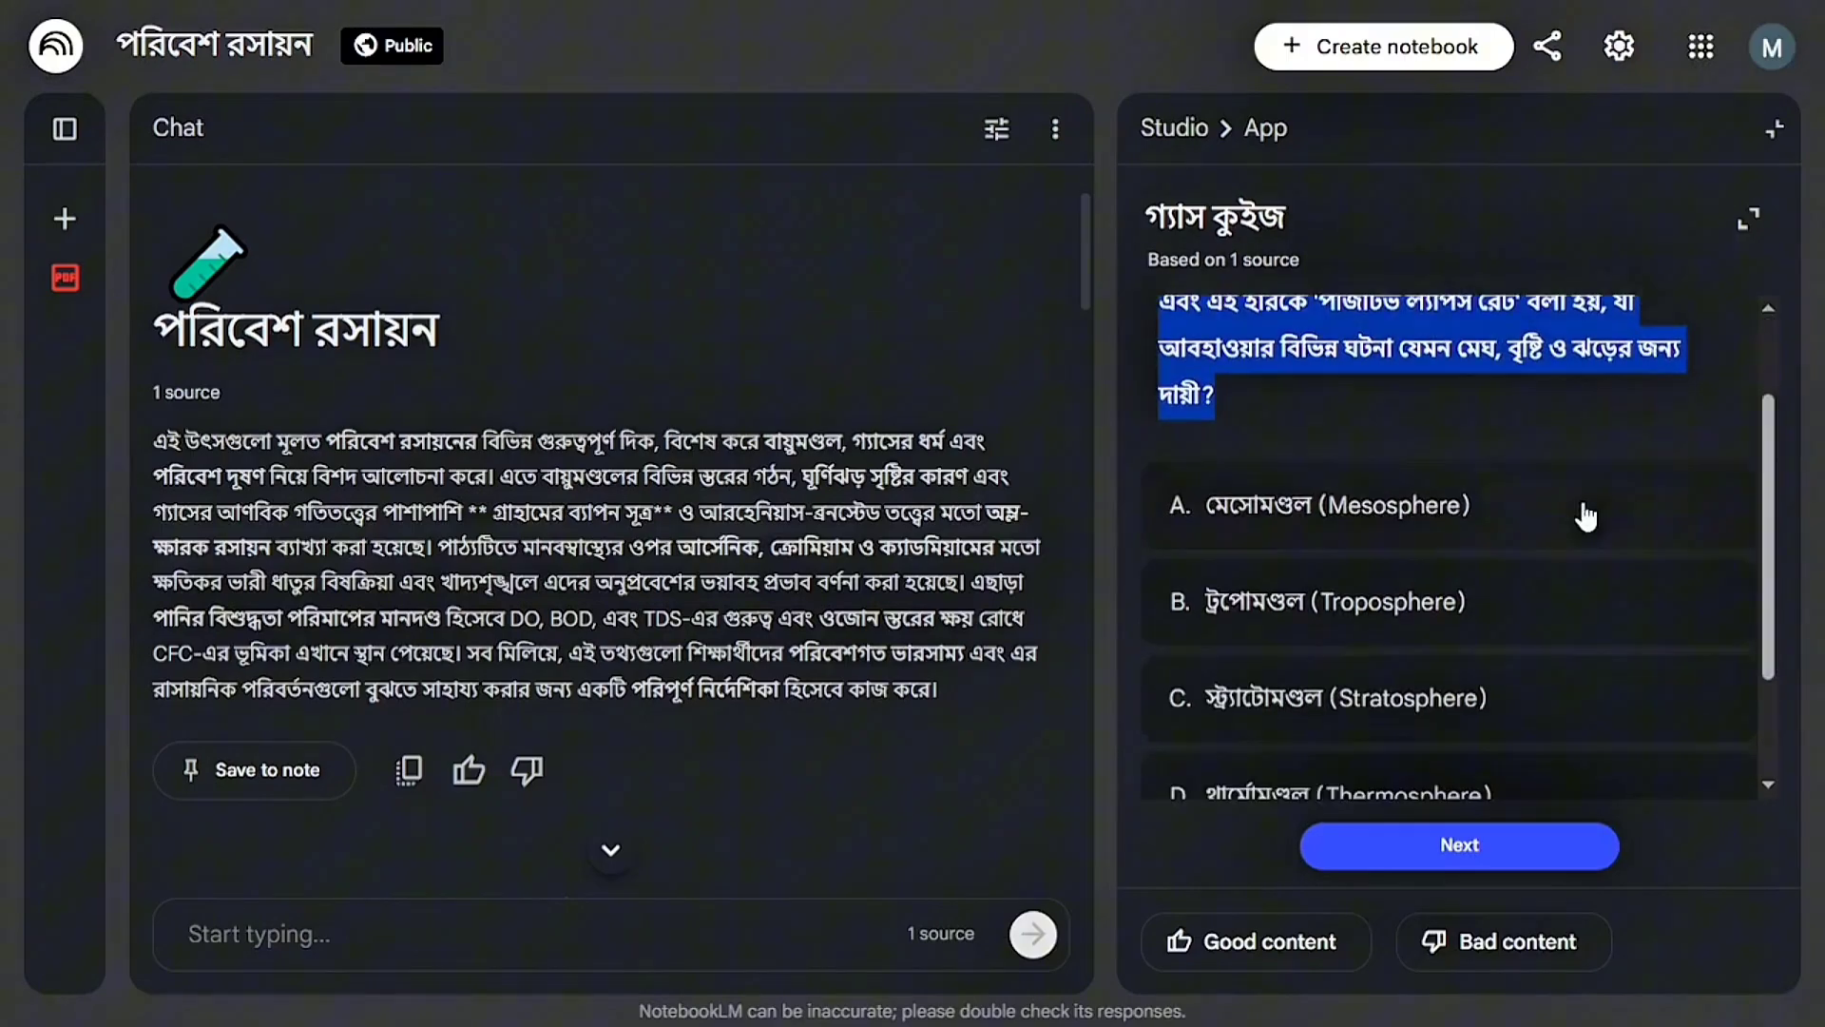
click(1340, 608)
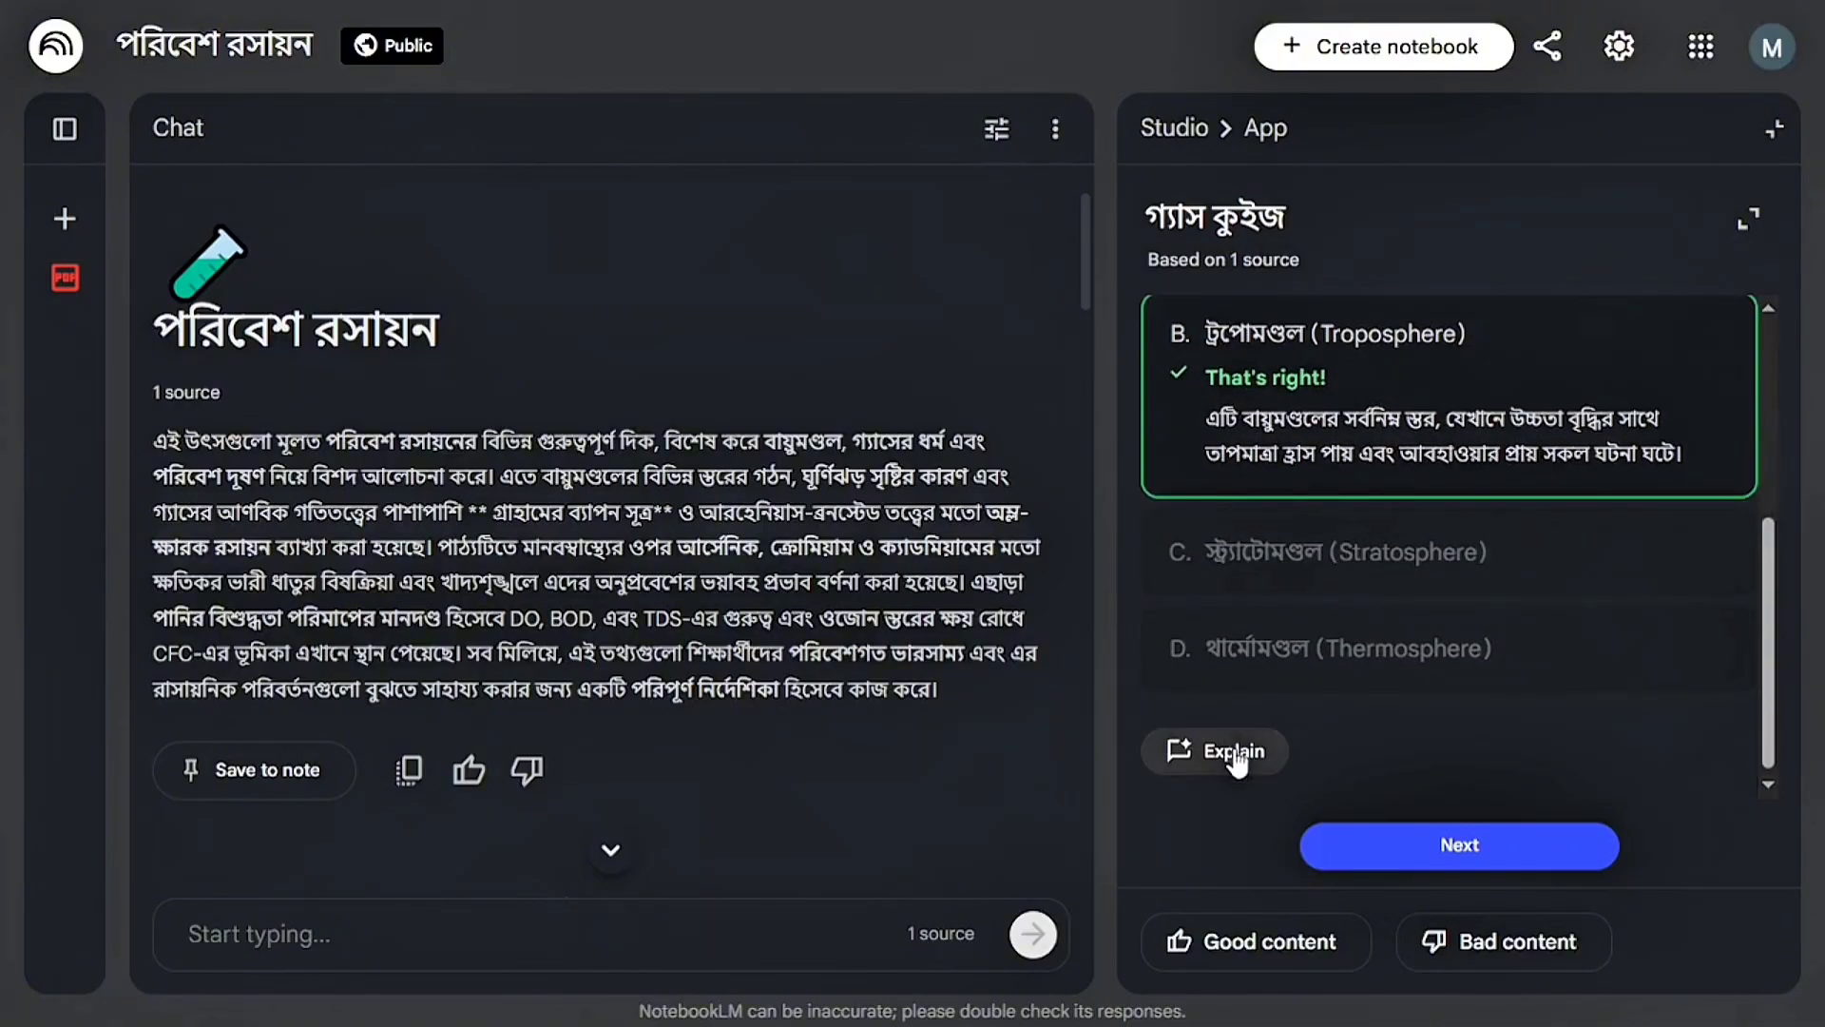
click(1233, 753)
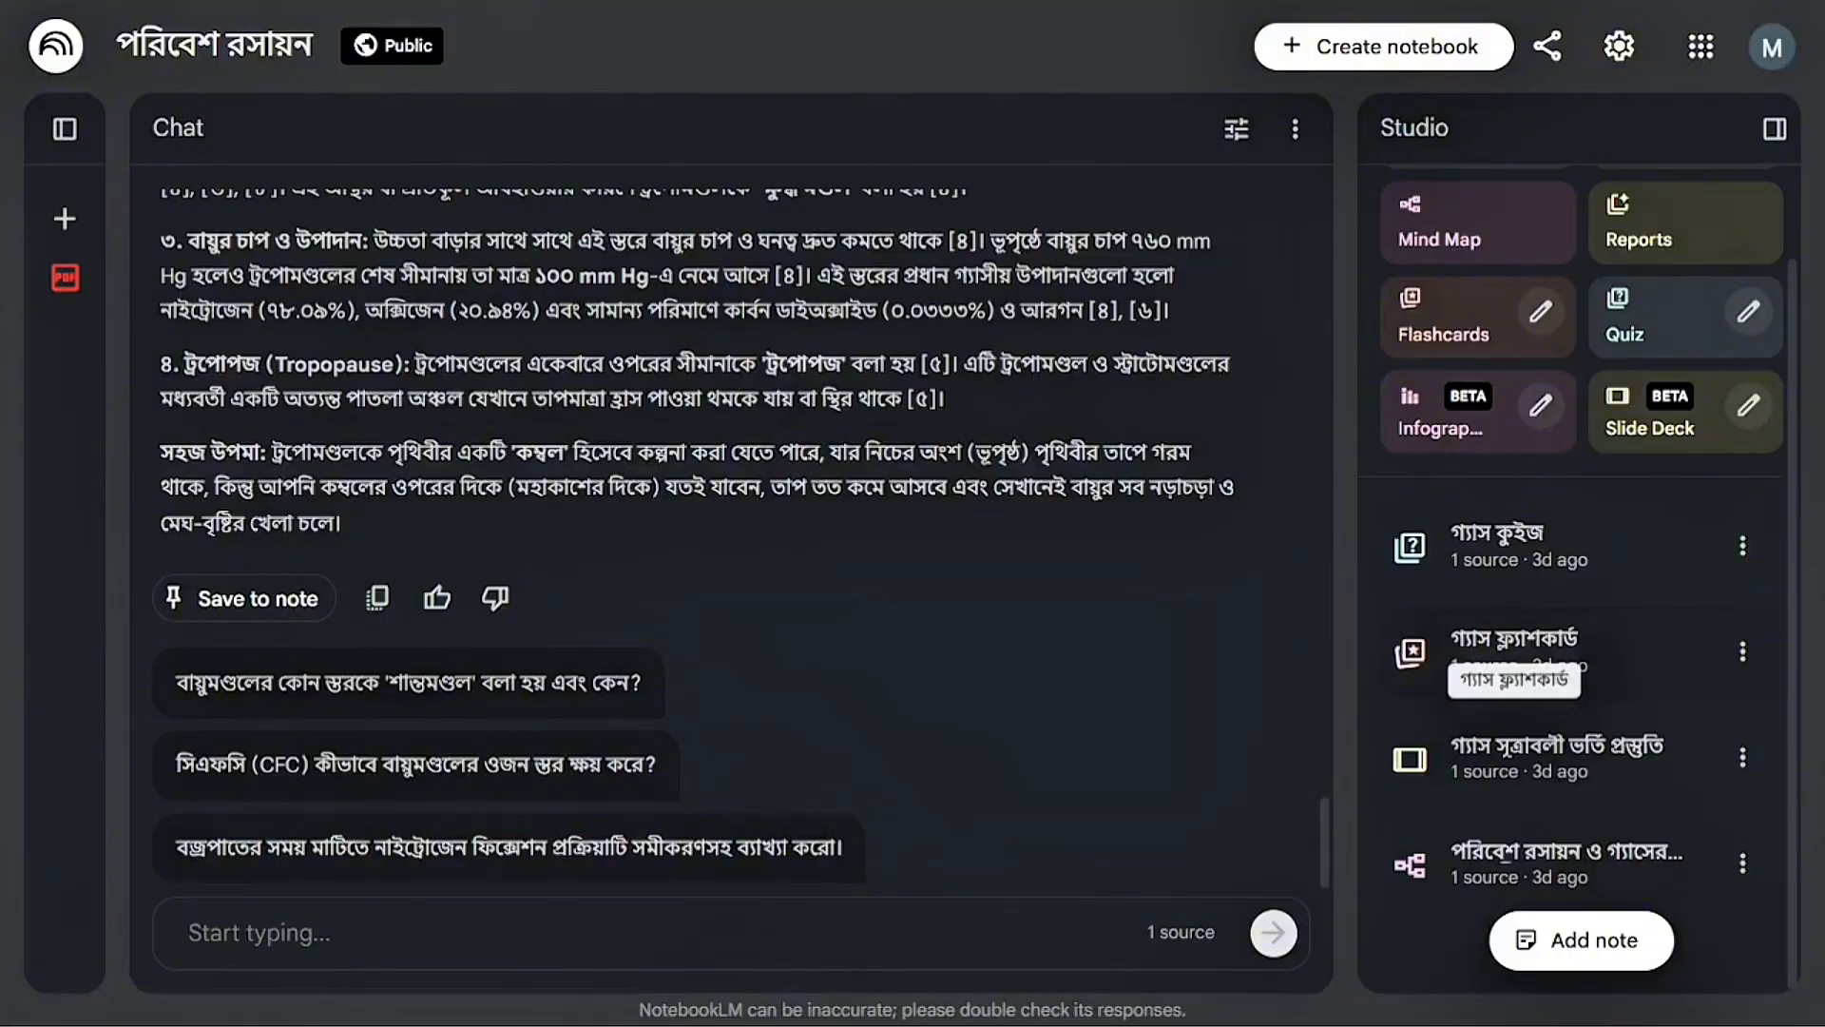
- Open the saved গ্যাস ফ্ল্যাশকার্ড set, browse two cards ahead and return to the first card
click(1521, 651)
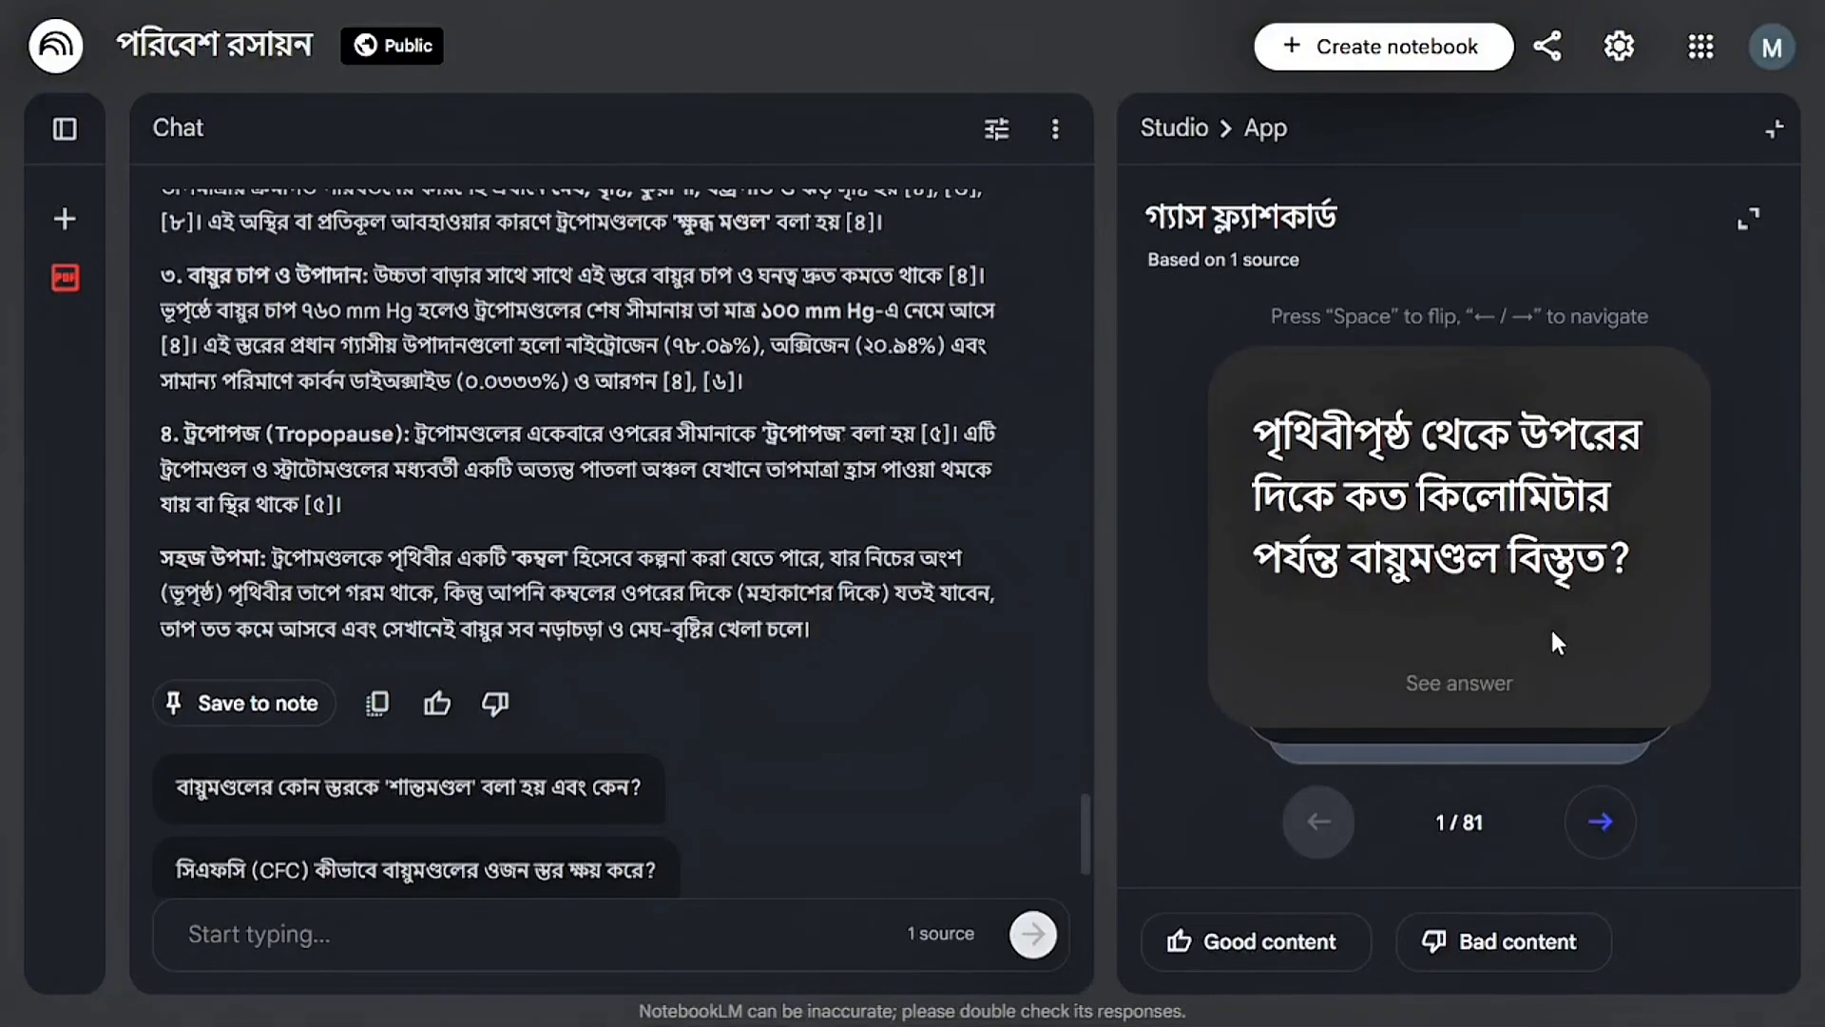
click(1602, 824)
click(1604, 827)
click(1298, 824)
click(1297, 820)
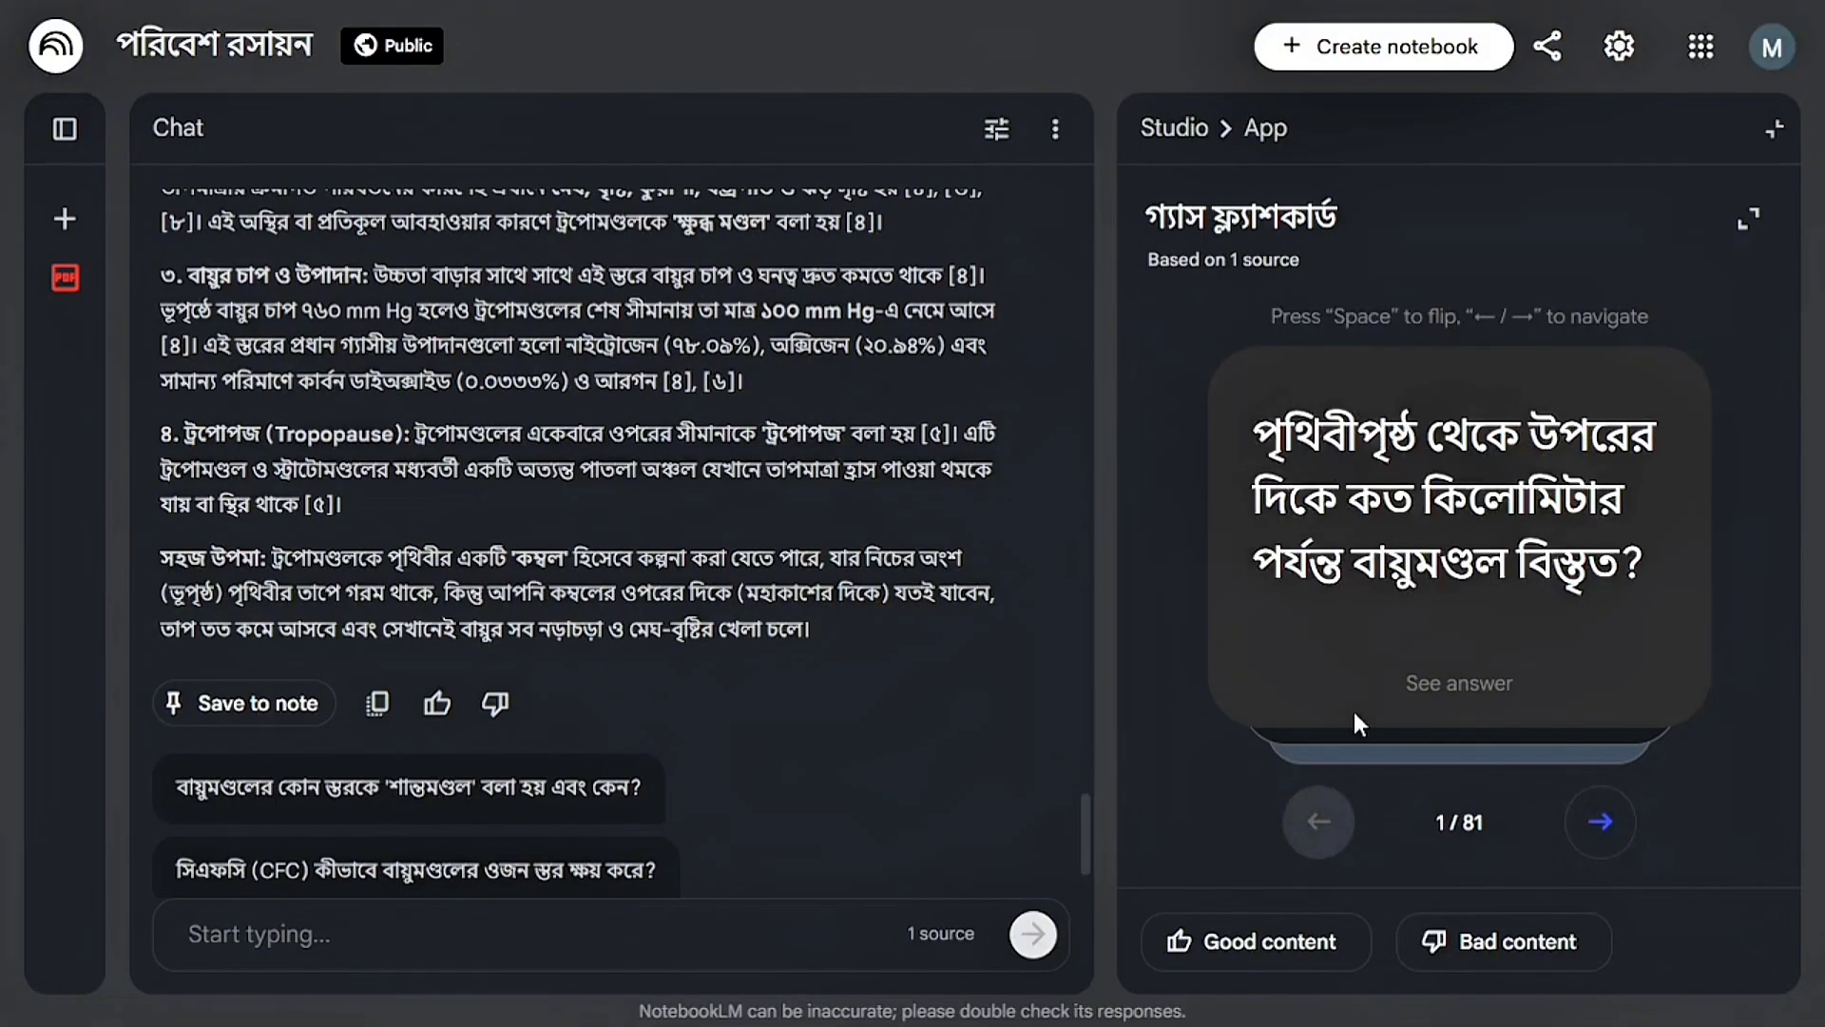
- Reveal the answer on the first flashcard and request an explanation of it
click(1417, 606)
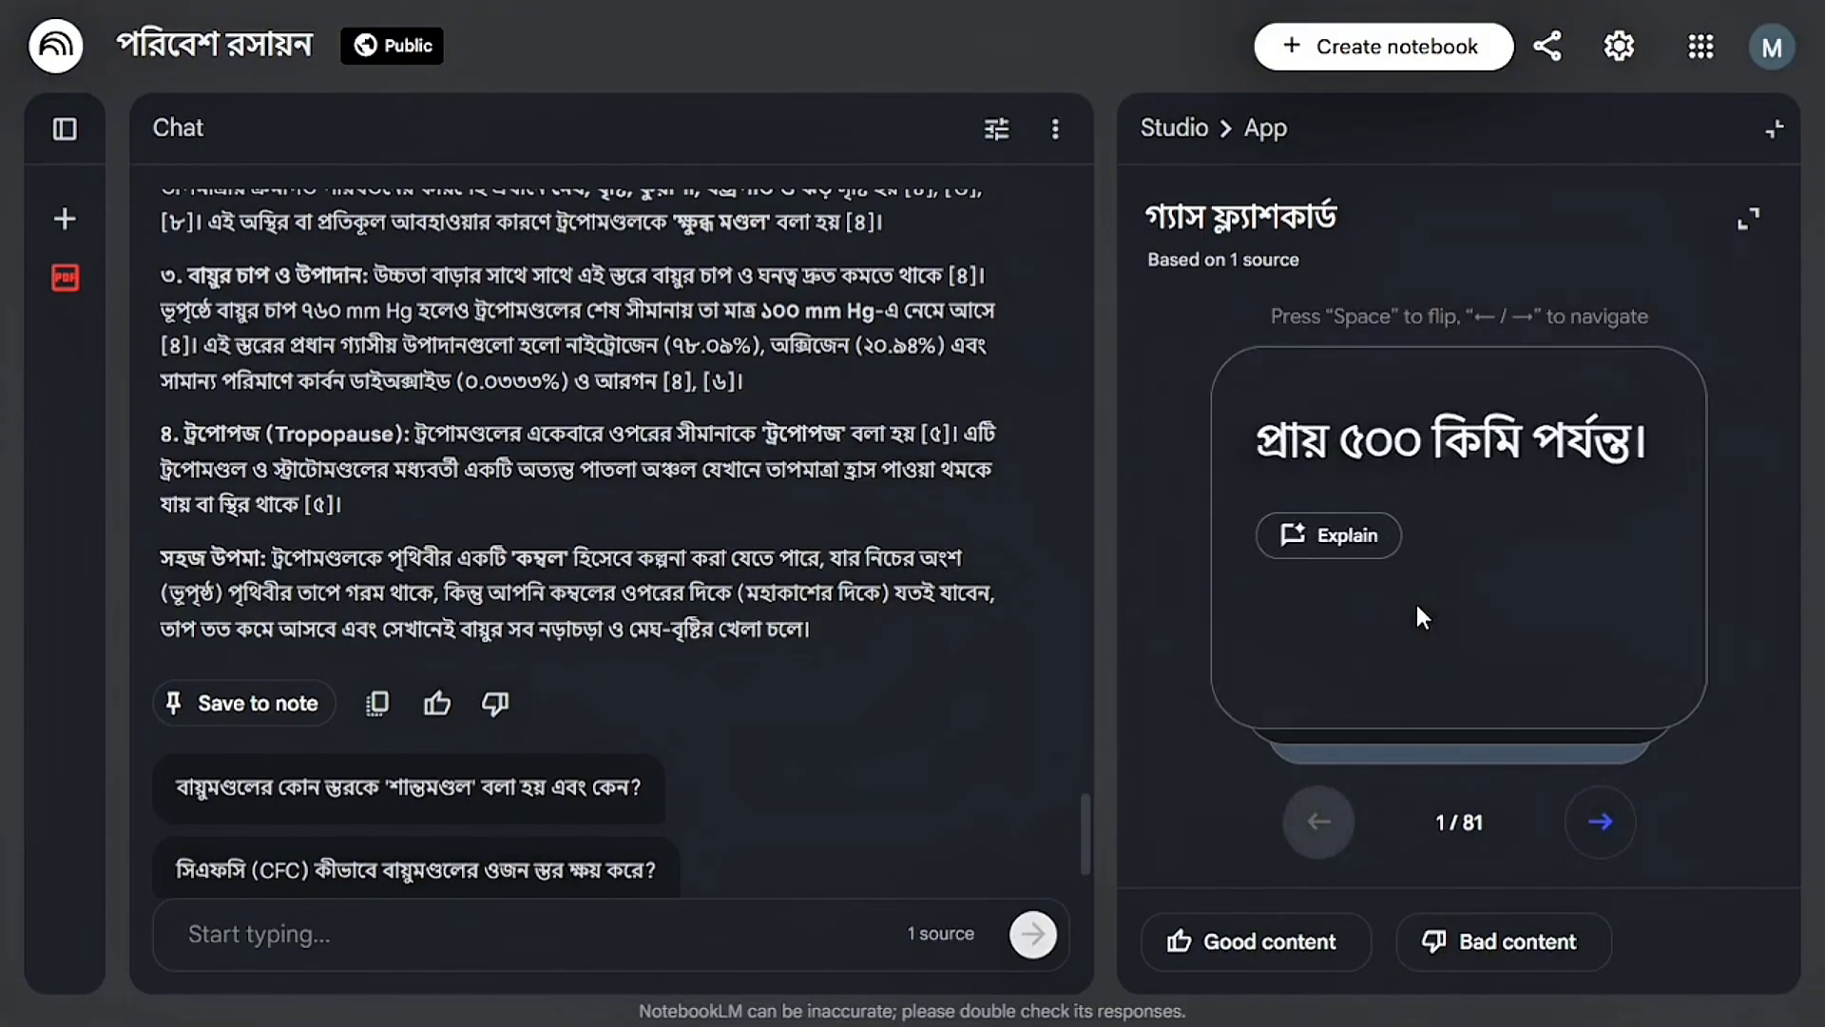
click(1332, 539)
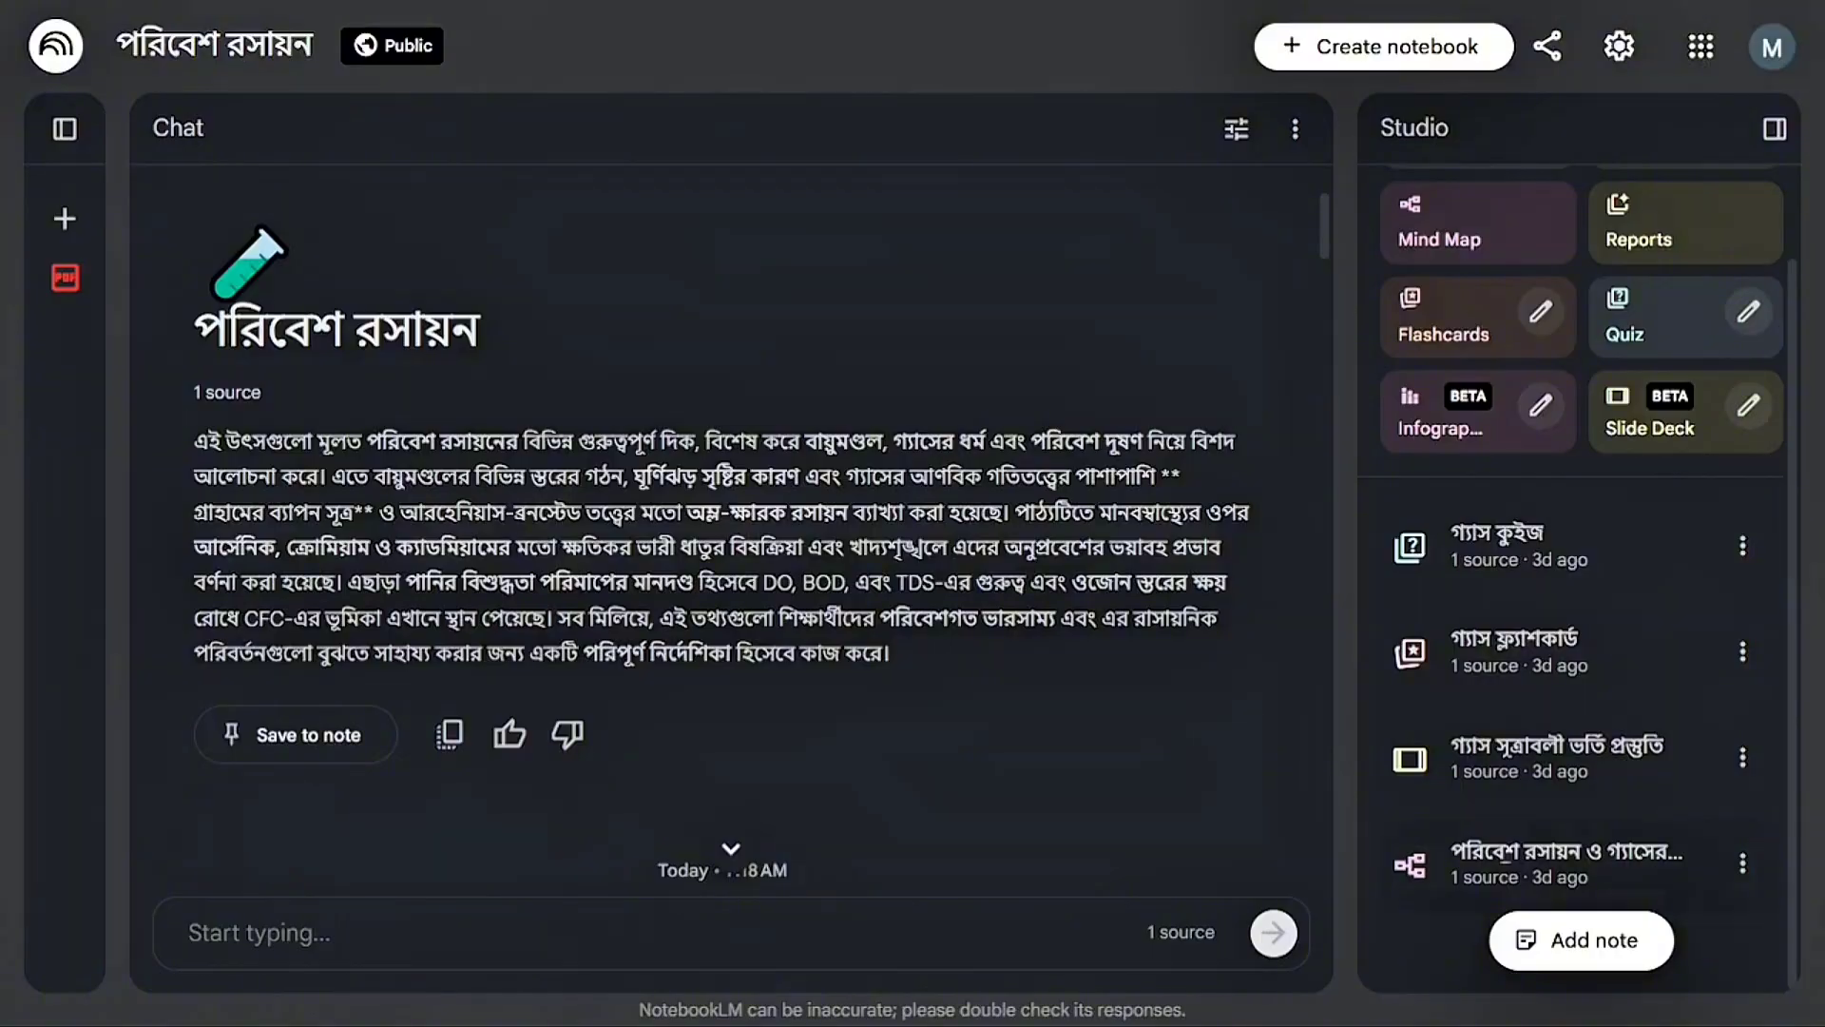
- Open the পরিবেশ রসায়ন ও গ্যাসের সূত্রাবলি mind map and expand its গ্যাসের গতিতত্ত্ব branch
click(1616, 865)
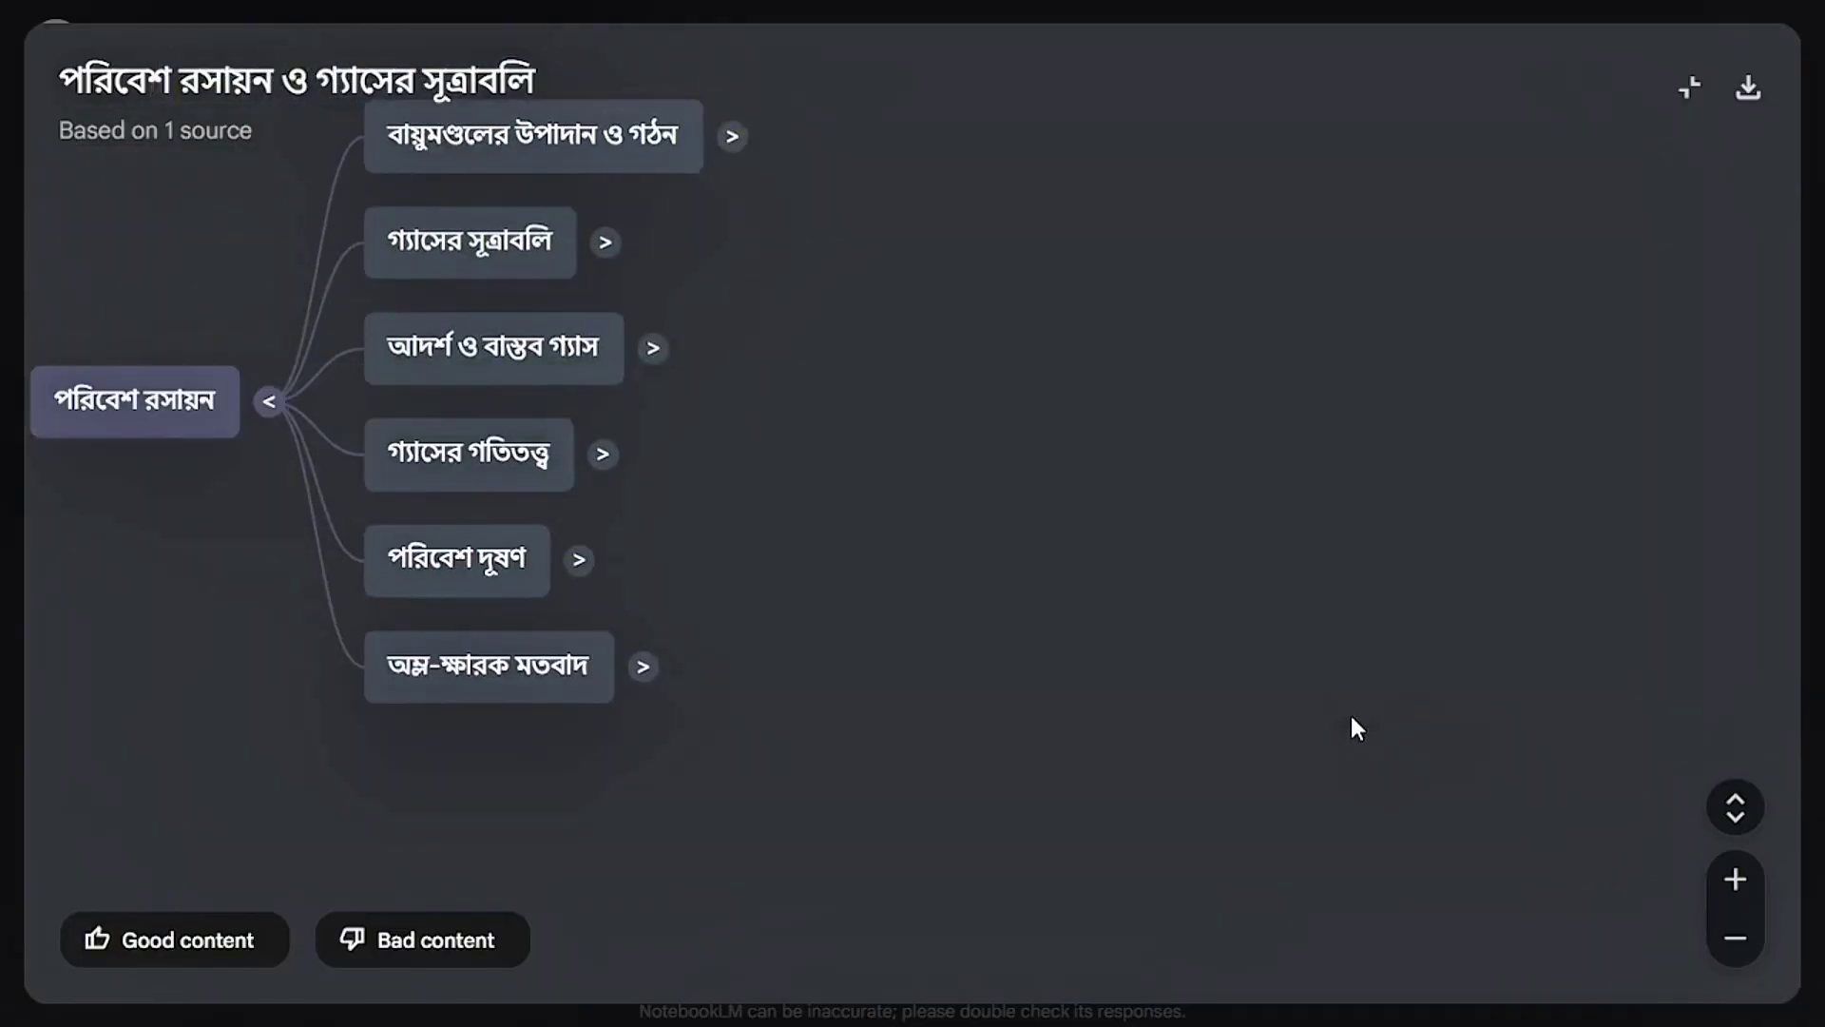
scroll(1331, 712, down, 4)
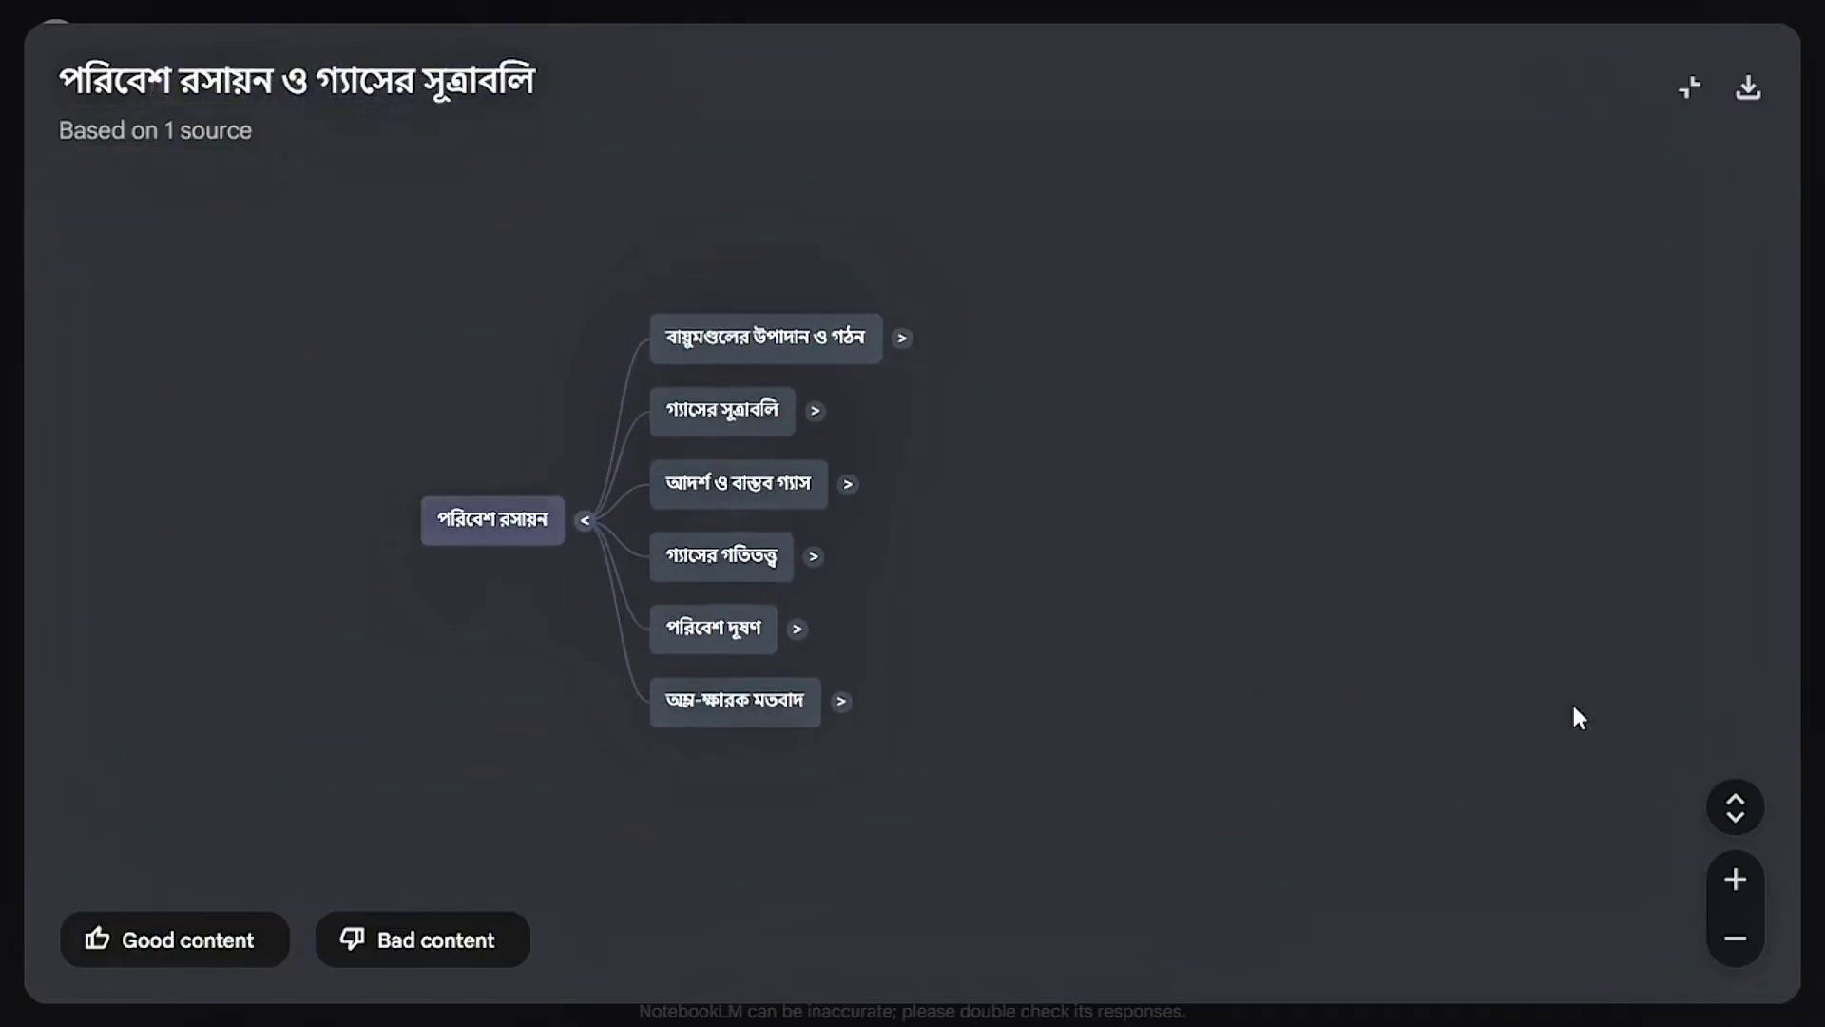
click(814, 559)
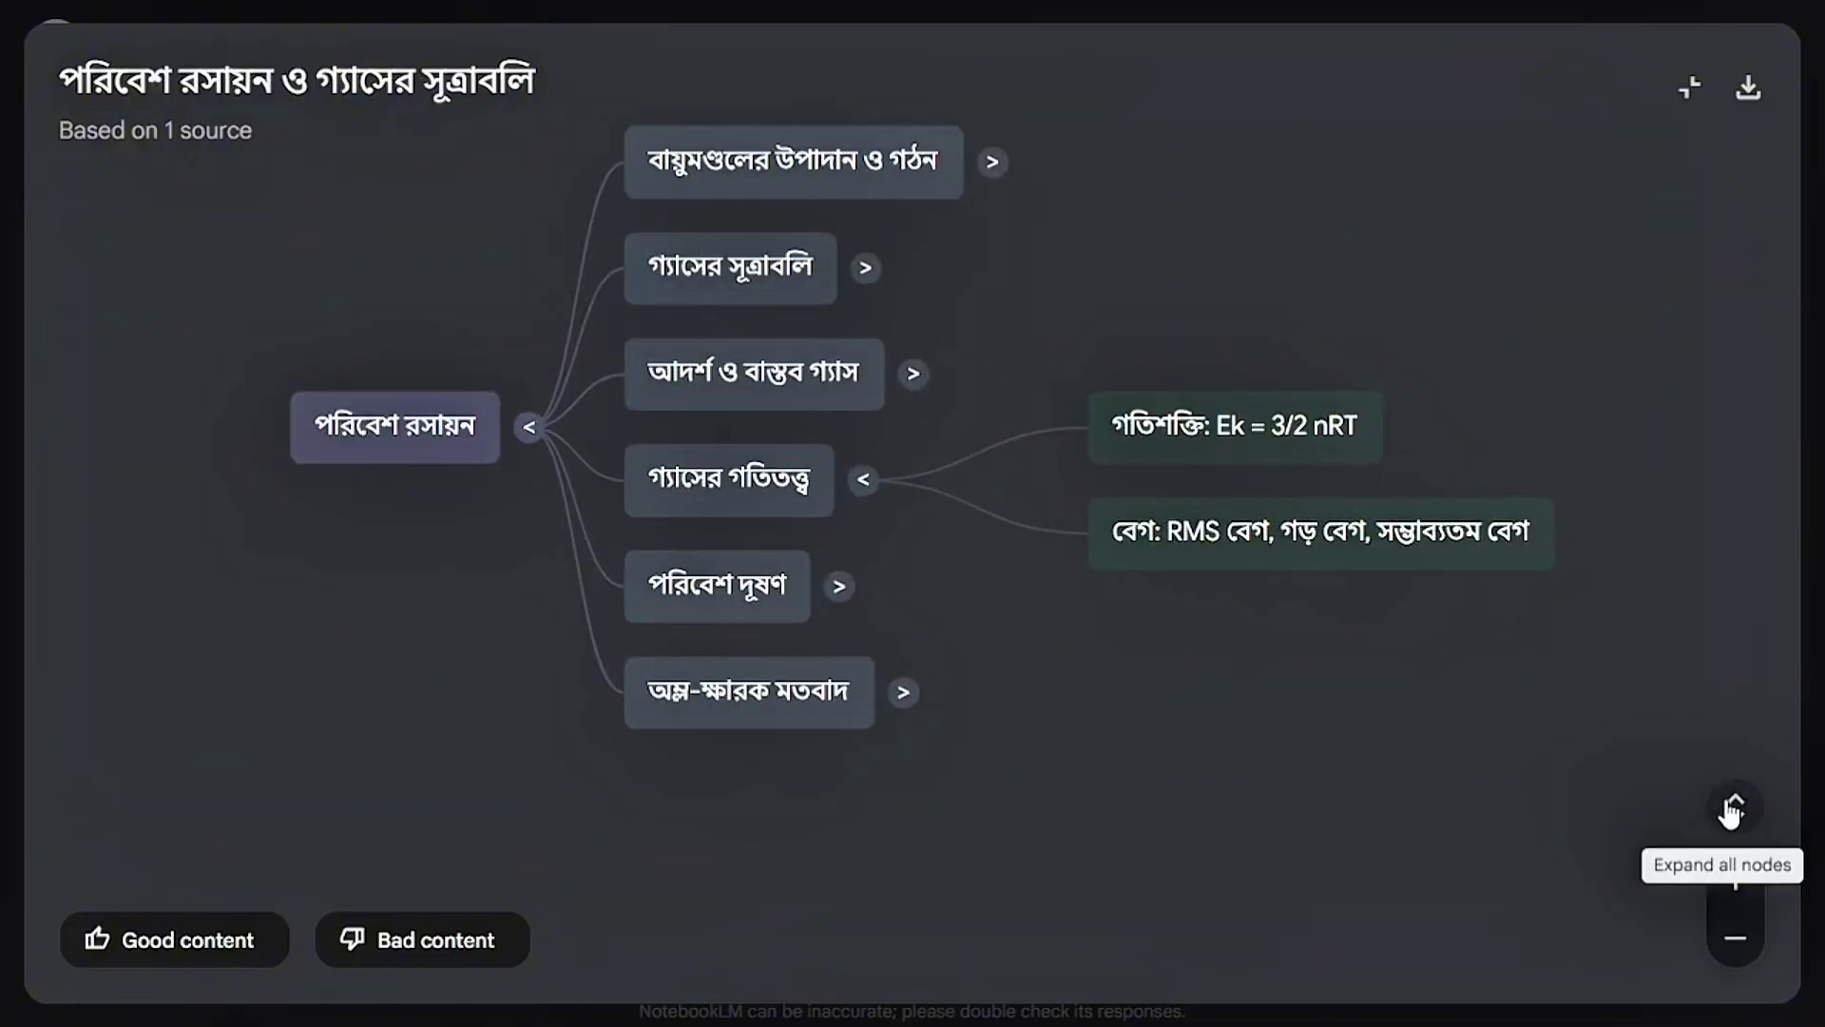
- Expand all nodes of the mind map and examine the বায়ুমণ্ডলের উপাদান ও গঠন and গ্যাসের সূত্রাবলি branches up close
click(1734, 808)
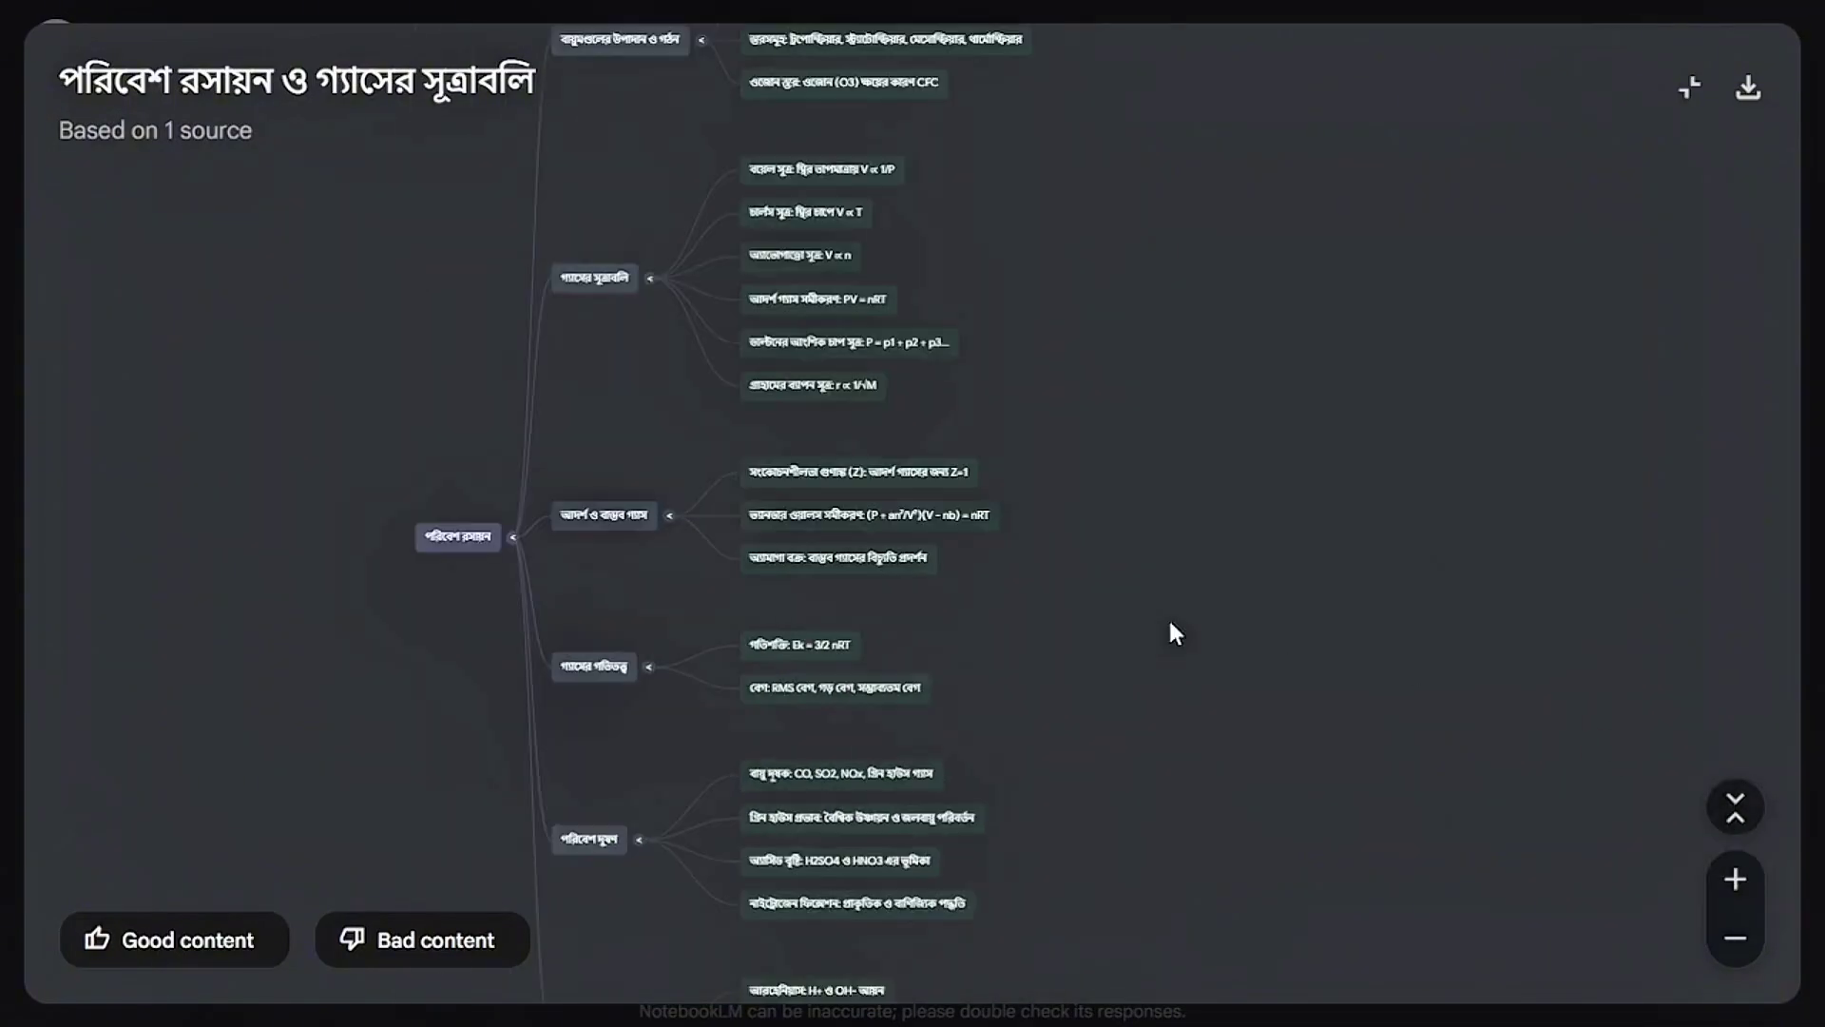
scroll(970, 551, up, 3)
drag(1131, 405, 1353, 1019)
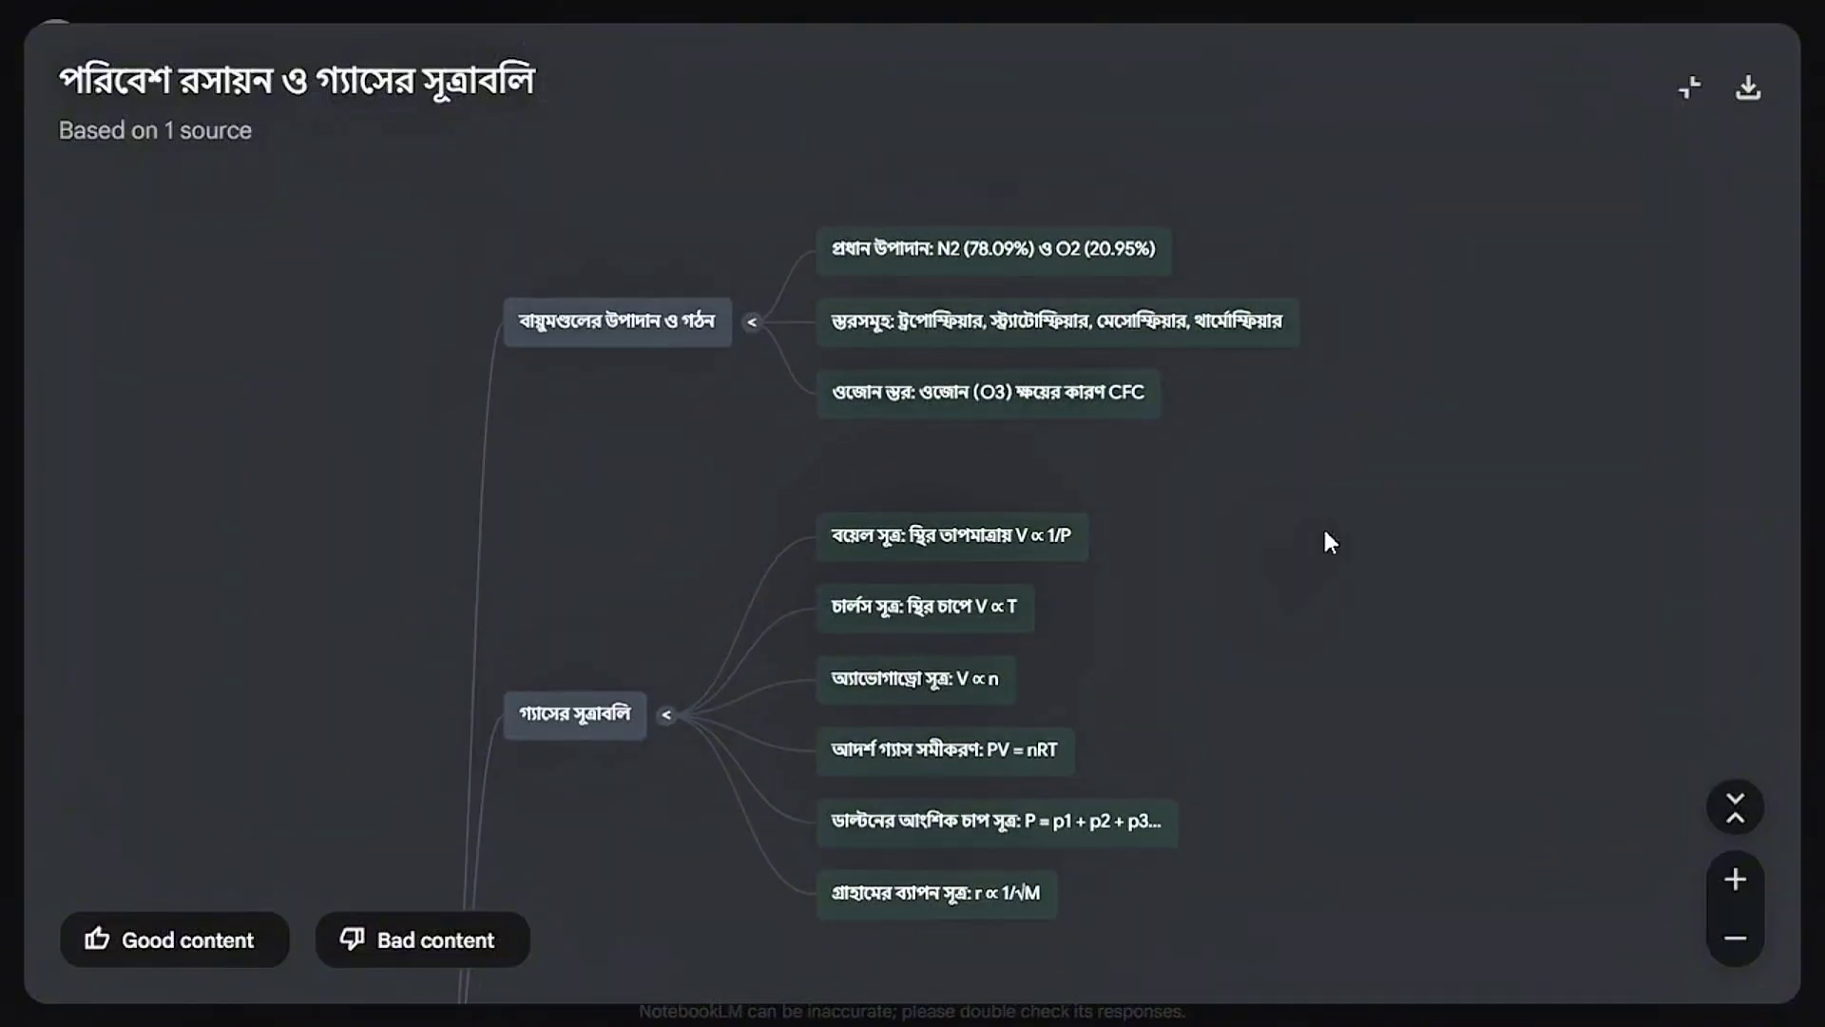
- Request a chat discussion of the আদর্শ গ্যাস সমীকরণ: PV = nRT node under গ্যাসের সূত্রাবলি and read the full answer
scroll(1327, 462, up, 4)
scroll(1327, 459, up, 1)
drag(1252, 554, 1719, 184)
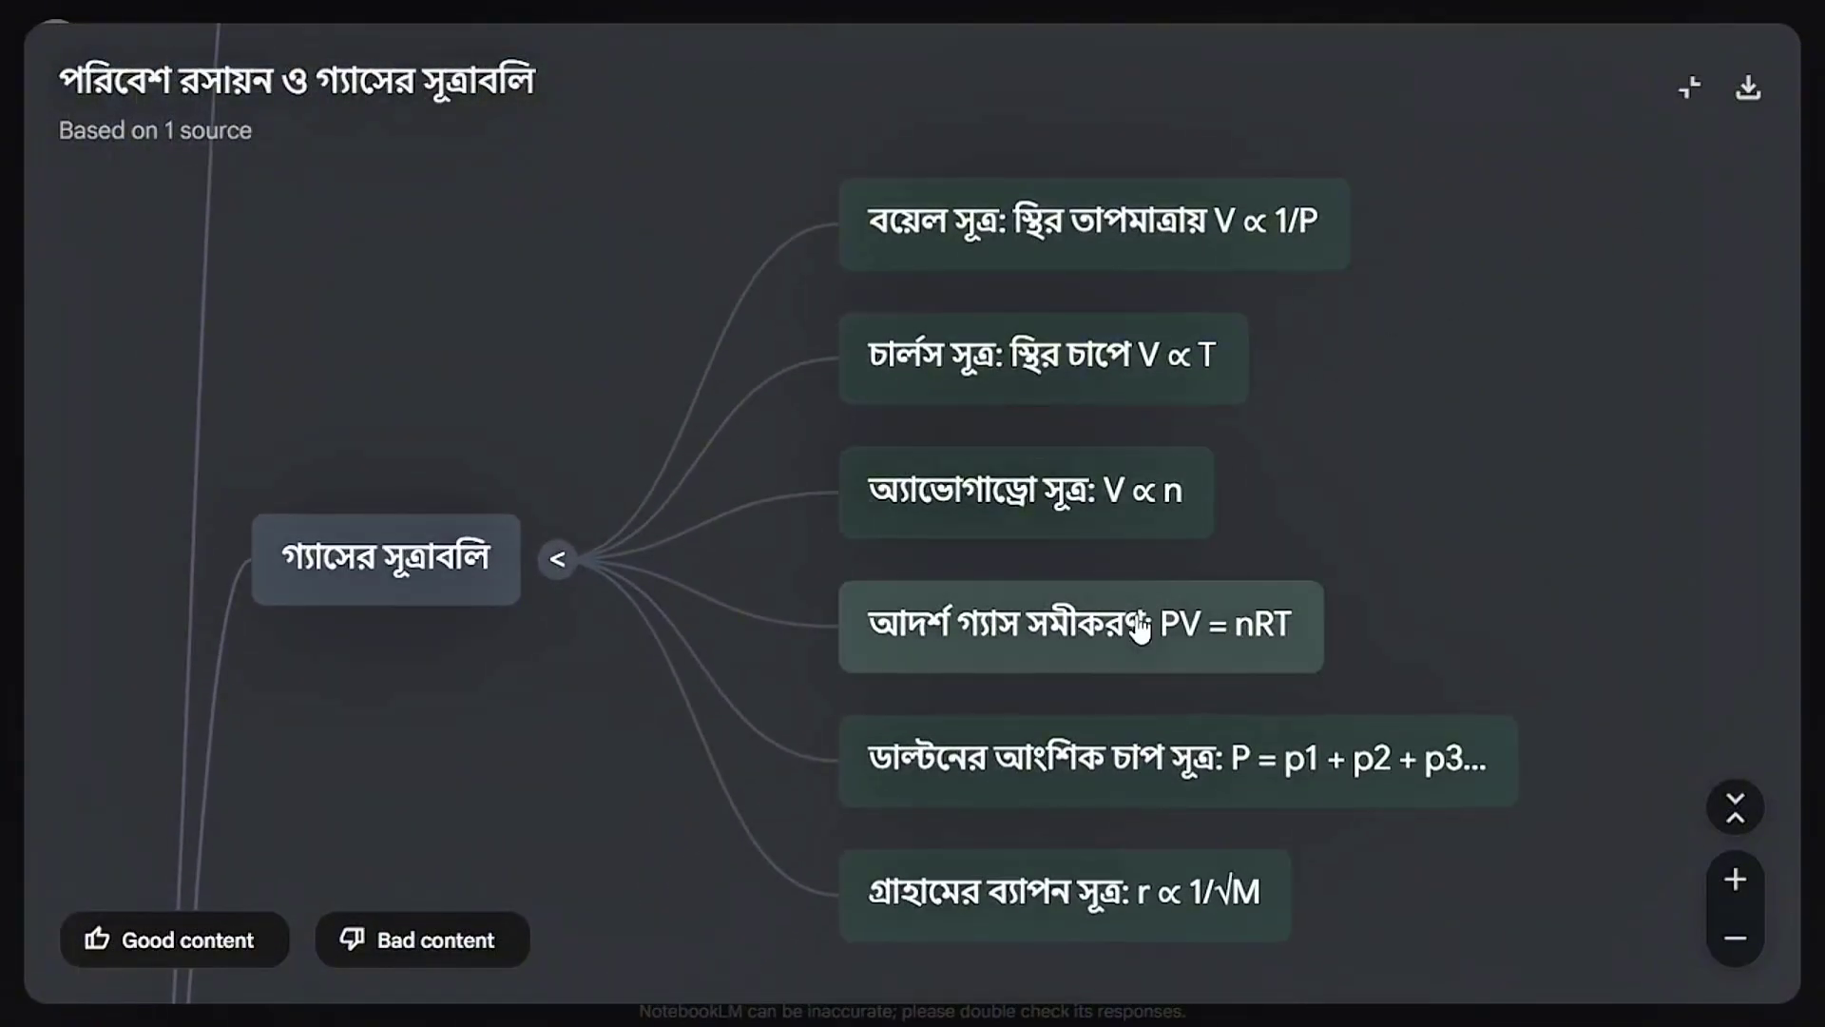
click(1138, 625)
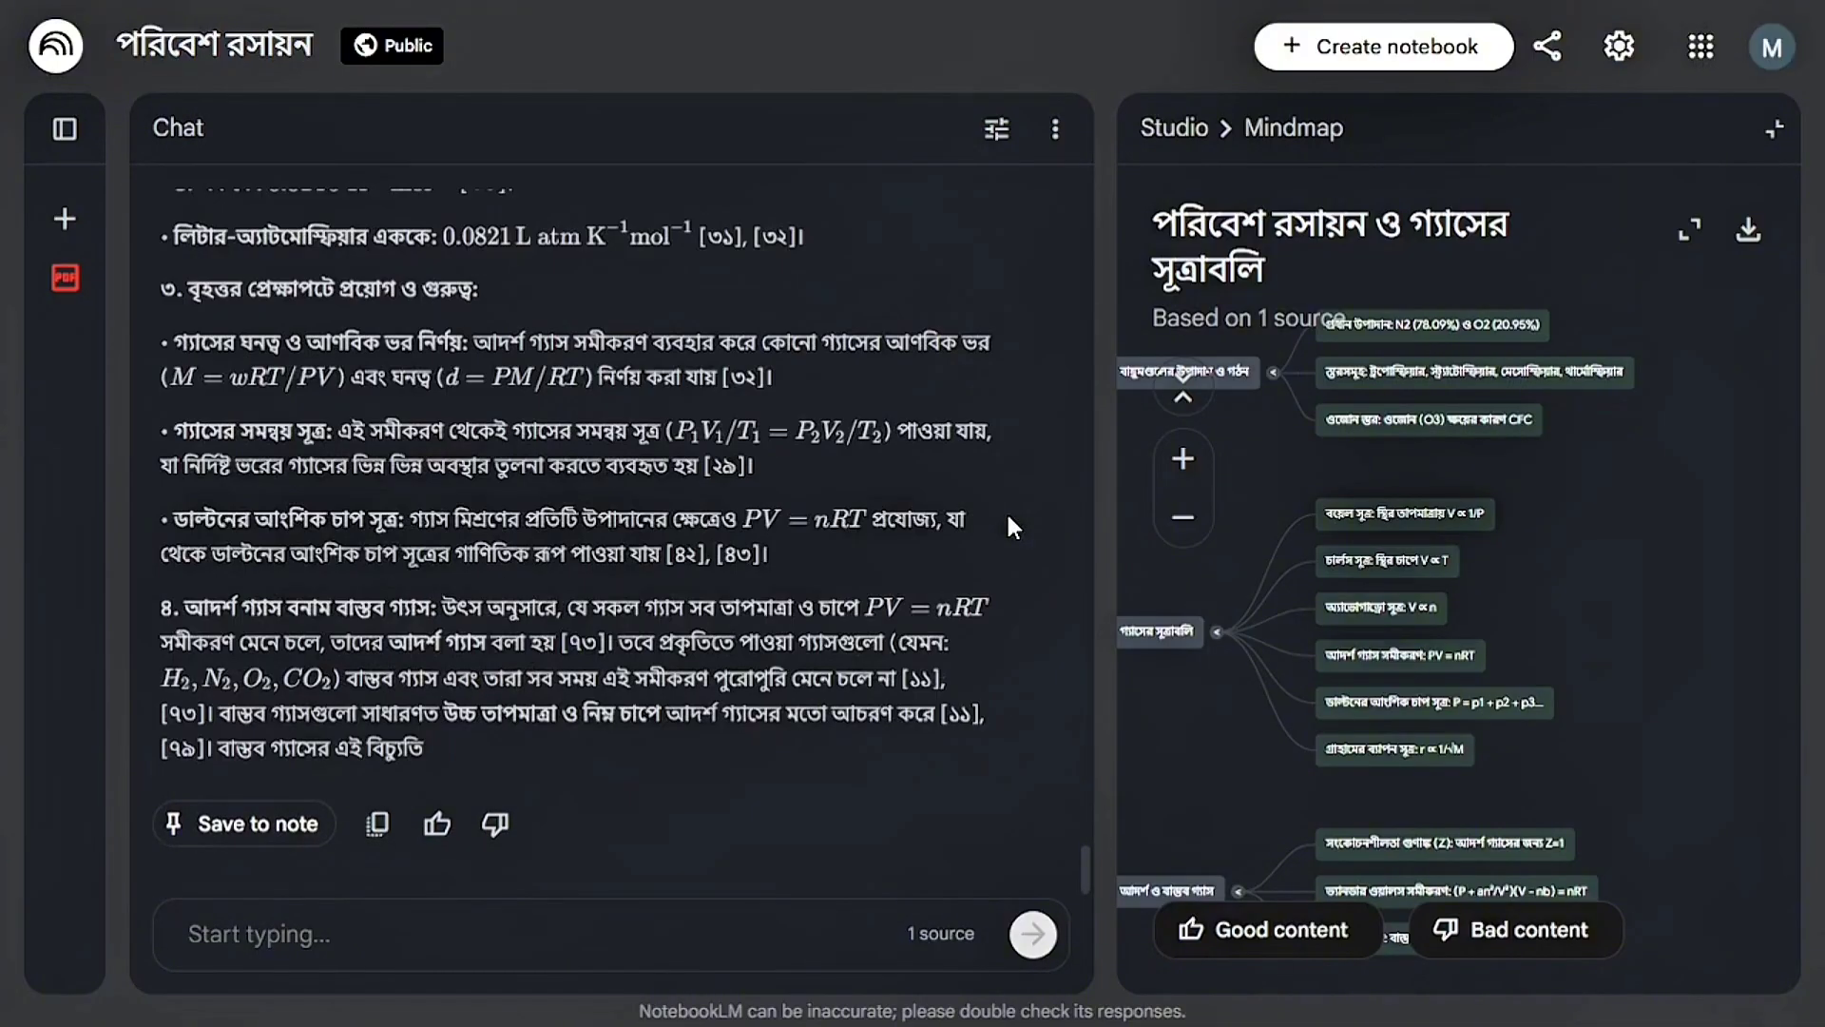
scroll(1006, 510, up, 5)
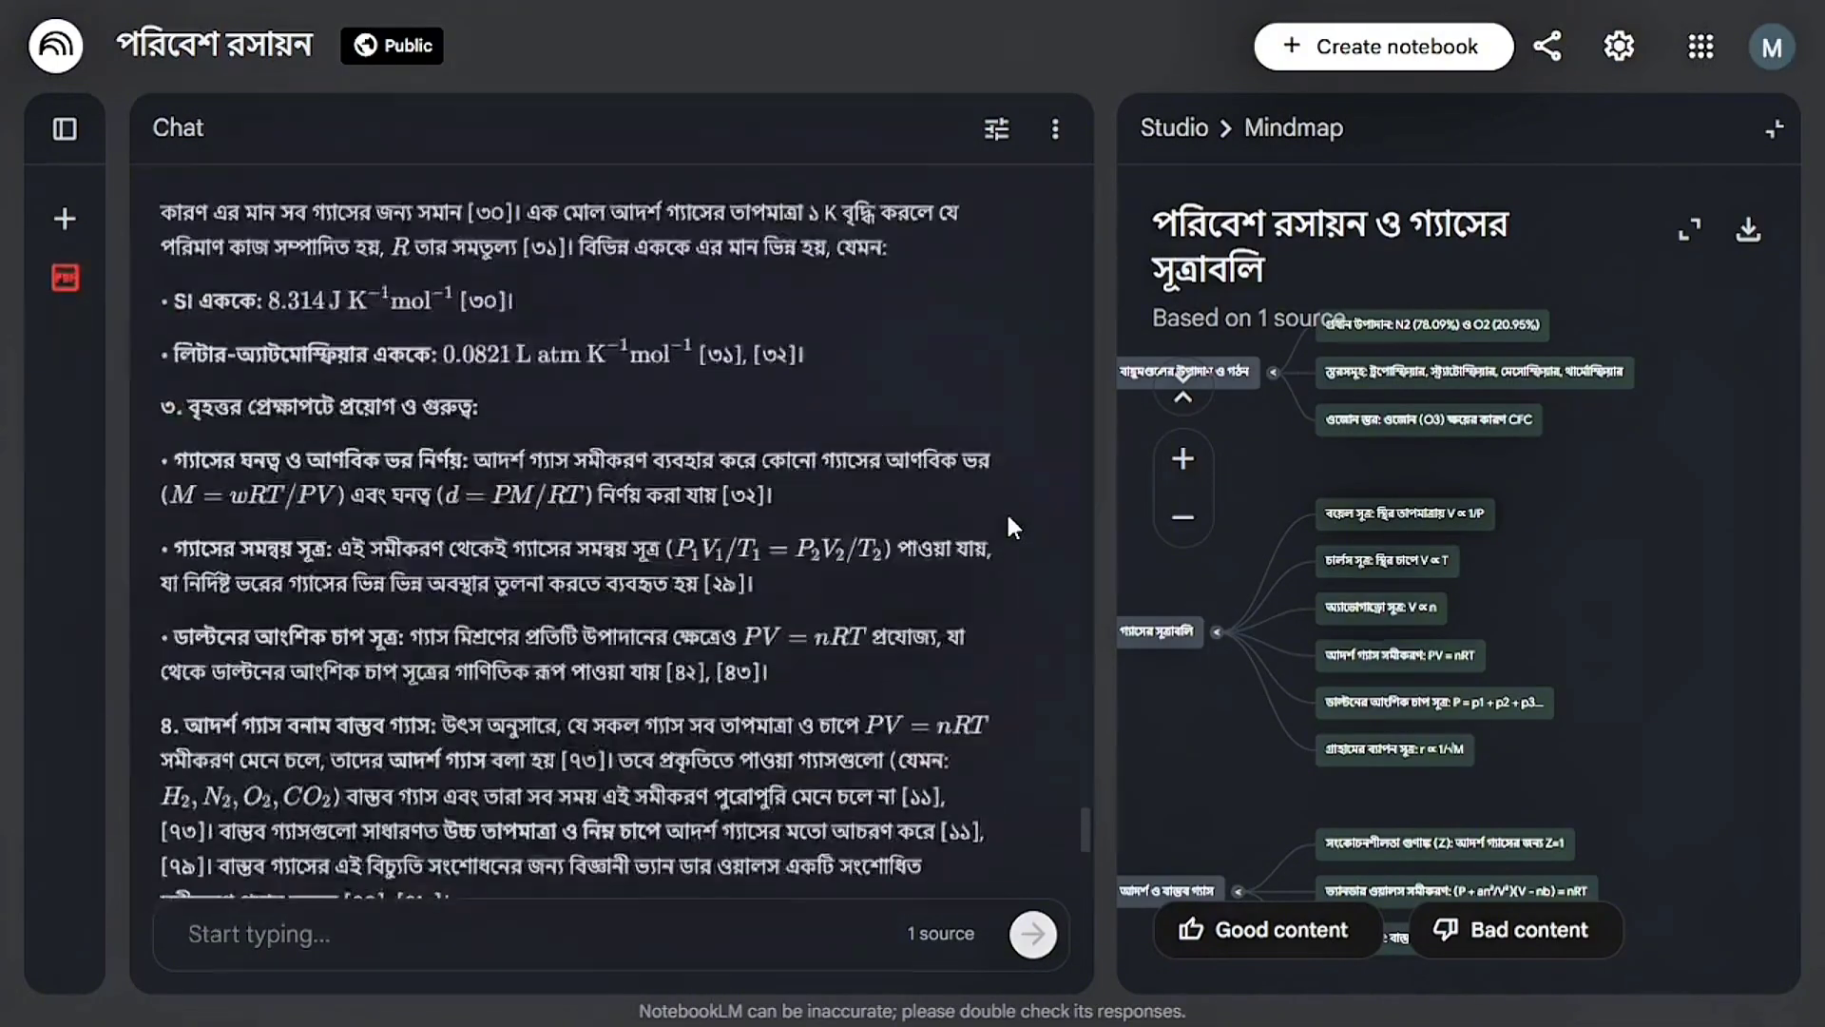
scroll(1008, 516, up, 9)
scroll(1007, 516, down, 4)
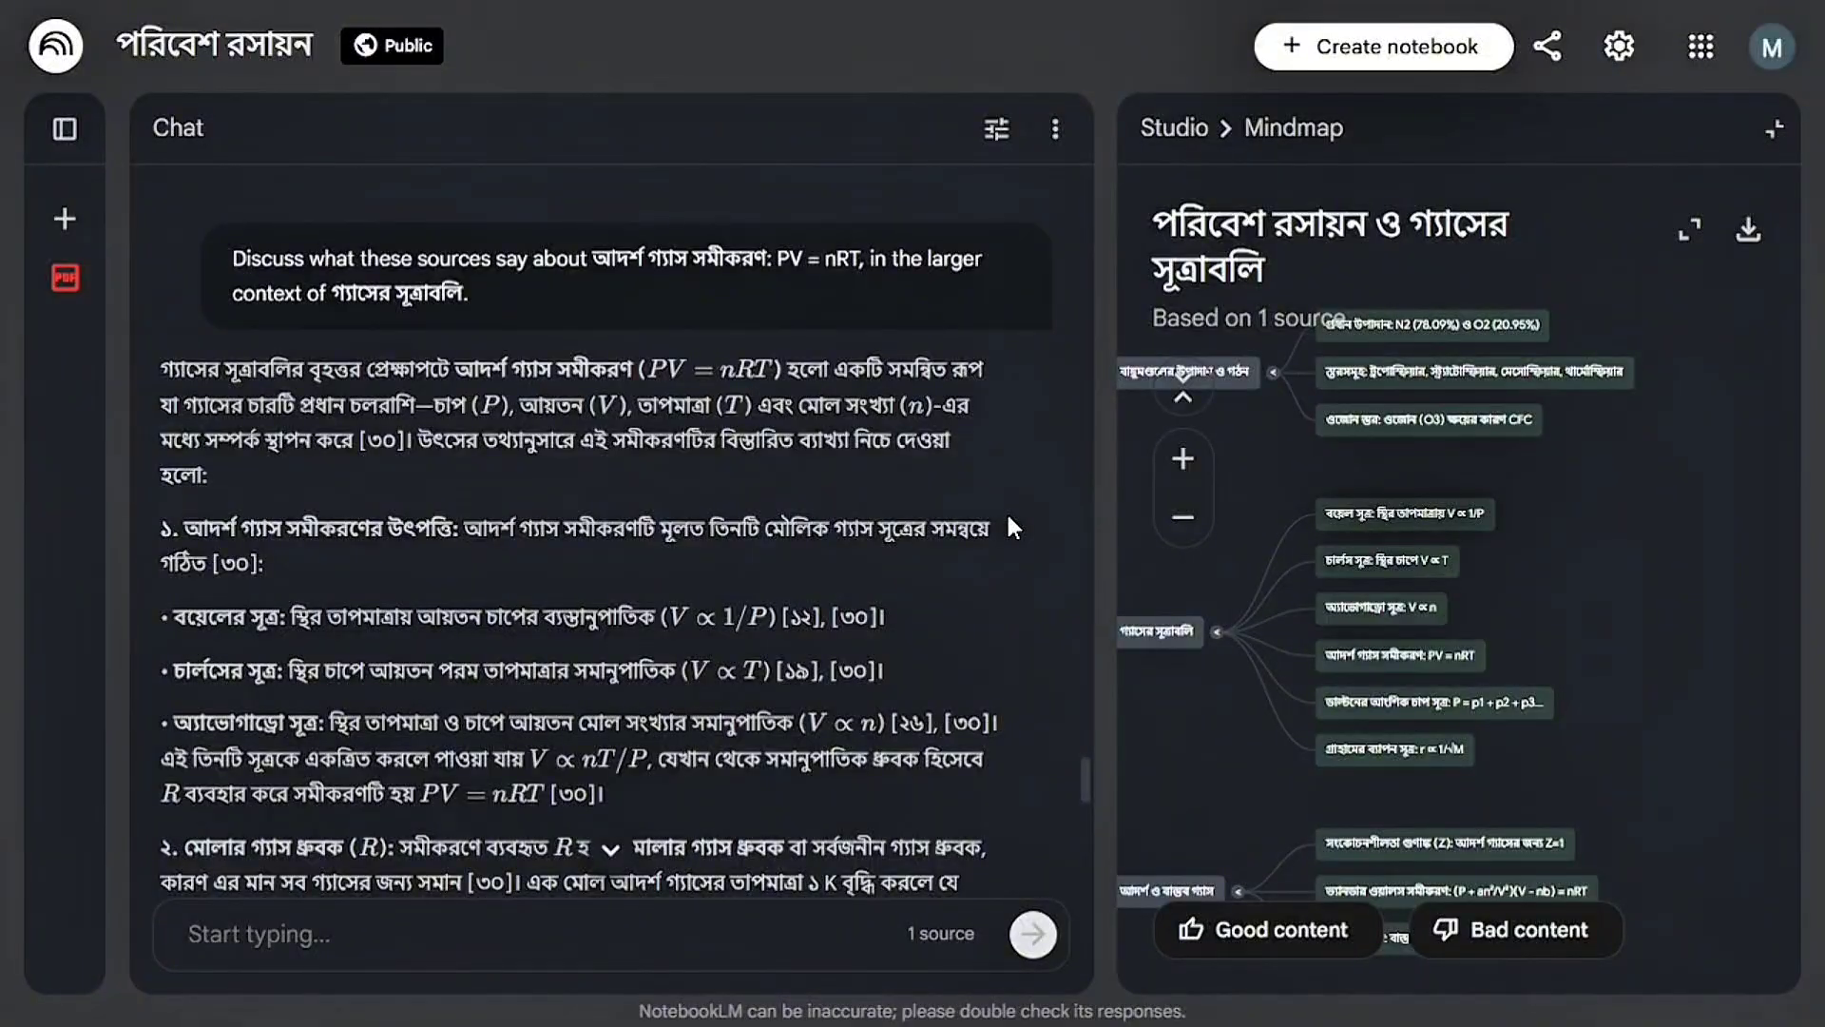
scroll(1006, 510, down, 15)
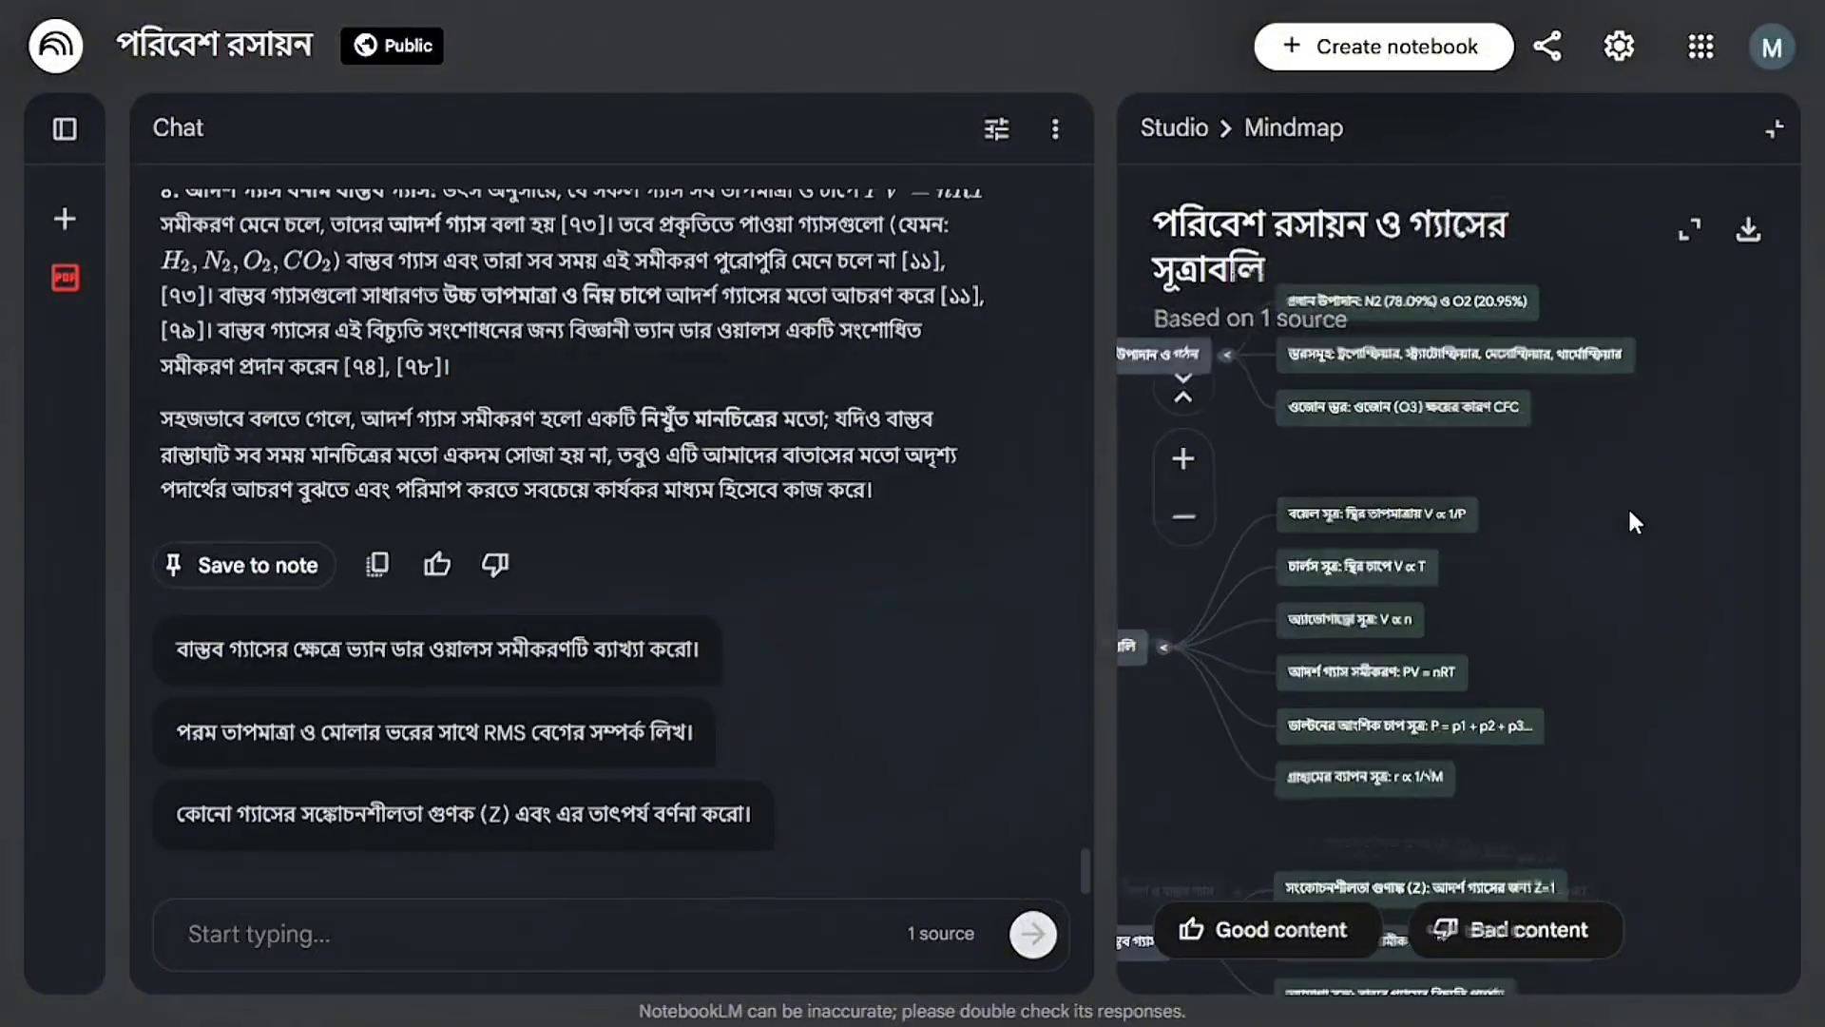
- Request a chat discussion of the mind map's অ্যাসিড বৃষ্টি: H2SO4 ও HNO3 এর ভূমিকা node and read through the answer
scroll(1629, 516, up, 6)
drag(1639, 623, 1820, 235)
scroll(1617, 443, down, 3)
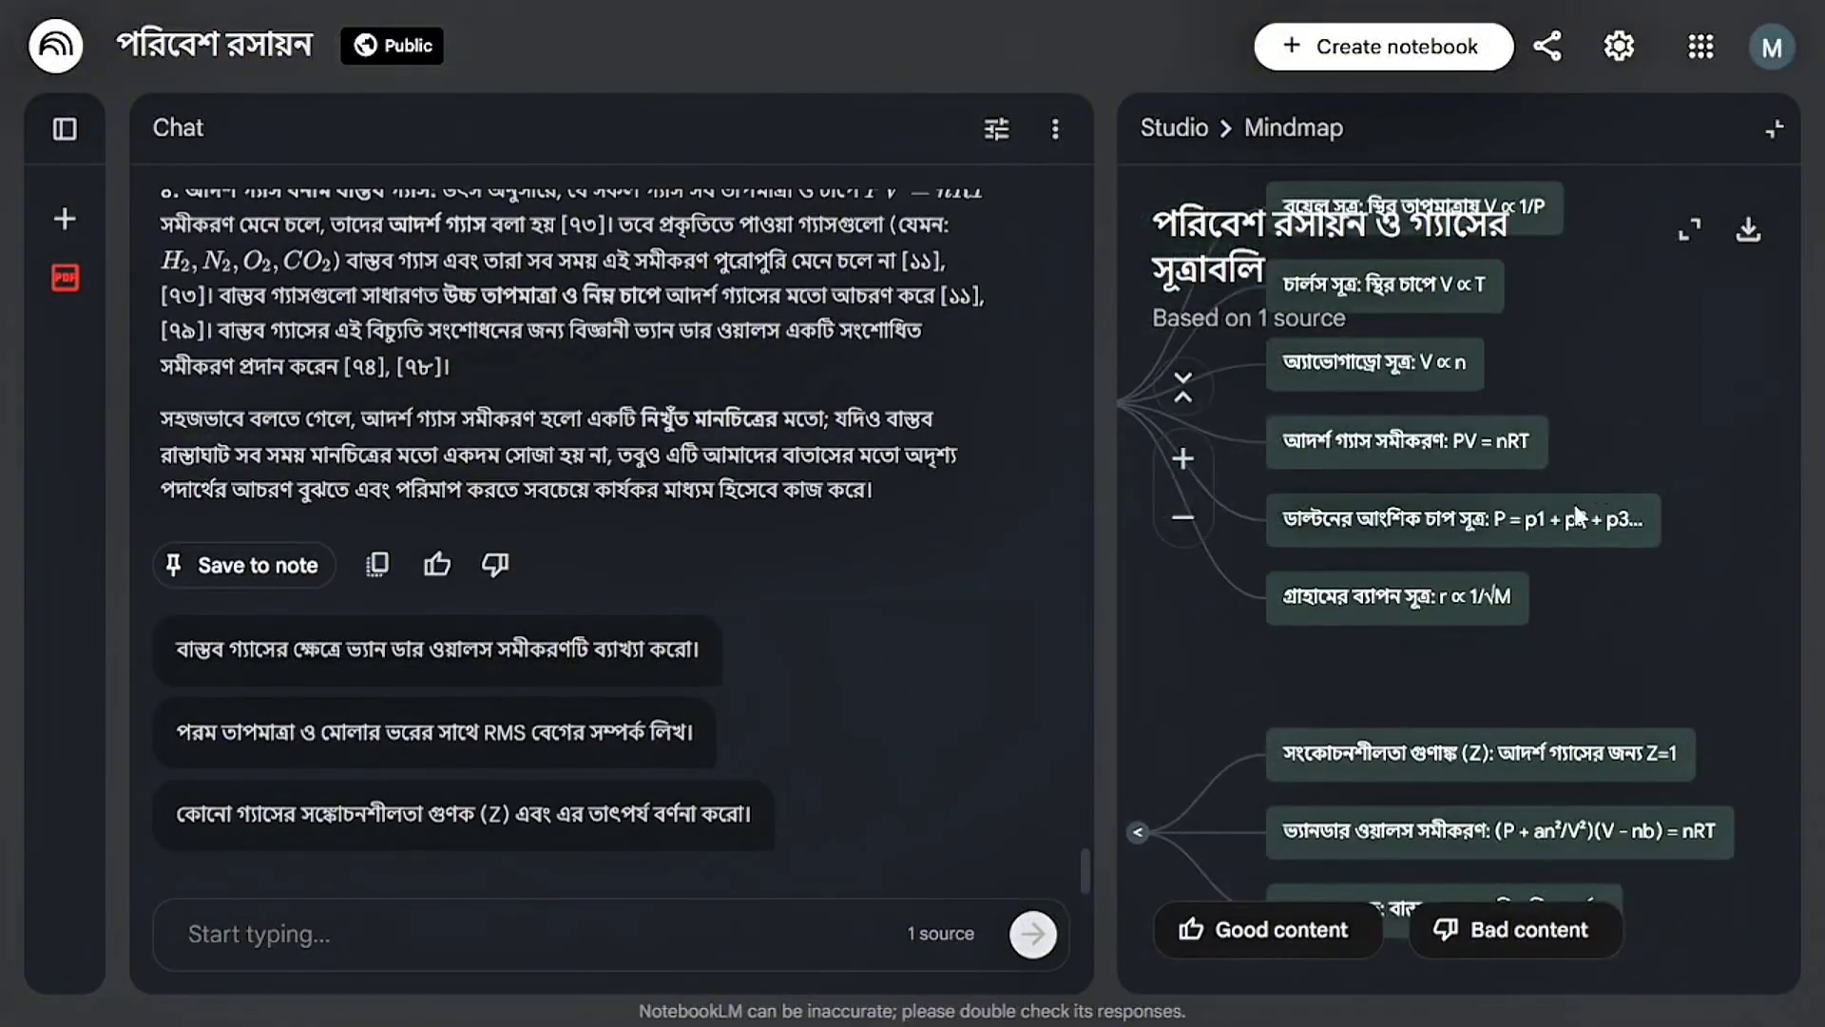
scroll(1454, 642, down, 6)
drag(1612, 801, 1673, 323)
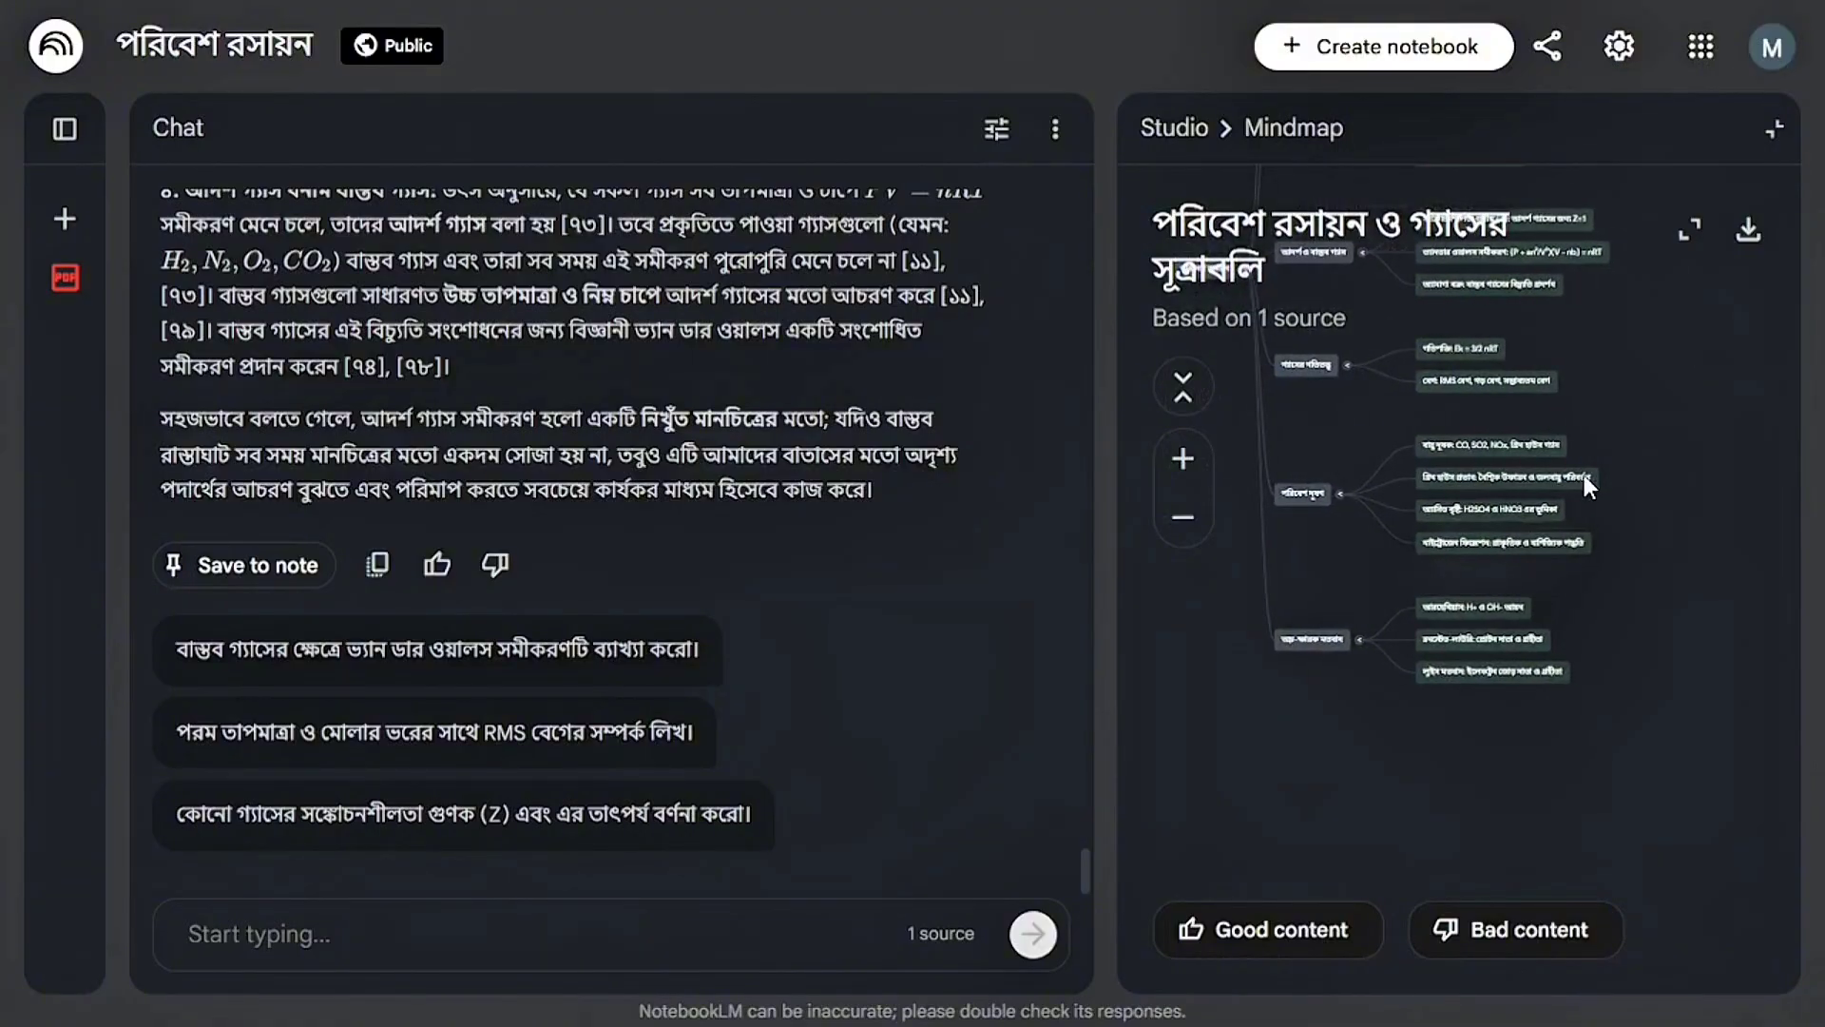
scroll(1588, 481, up, 3)
scroll(1680, 418, up, 5)
drag(1677, 444, 1821, 443)
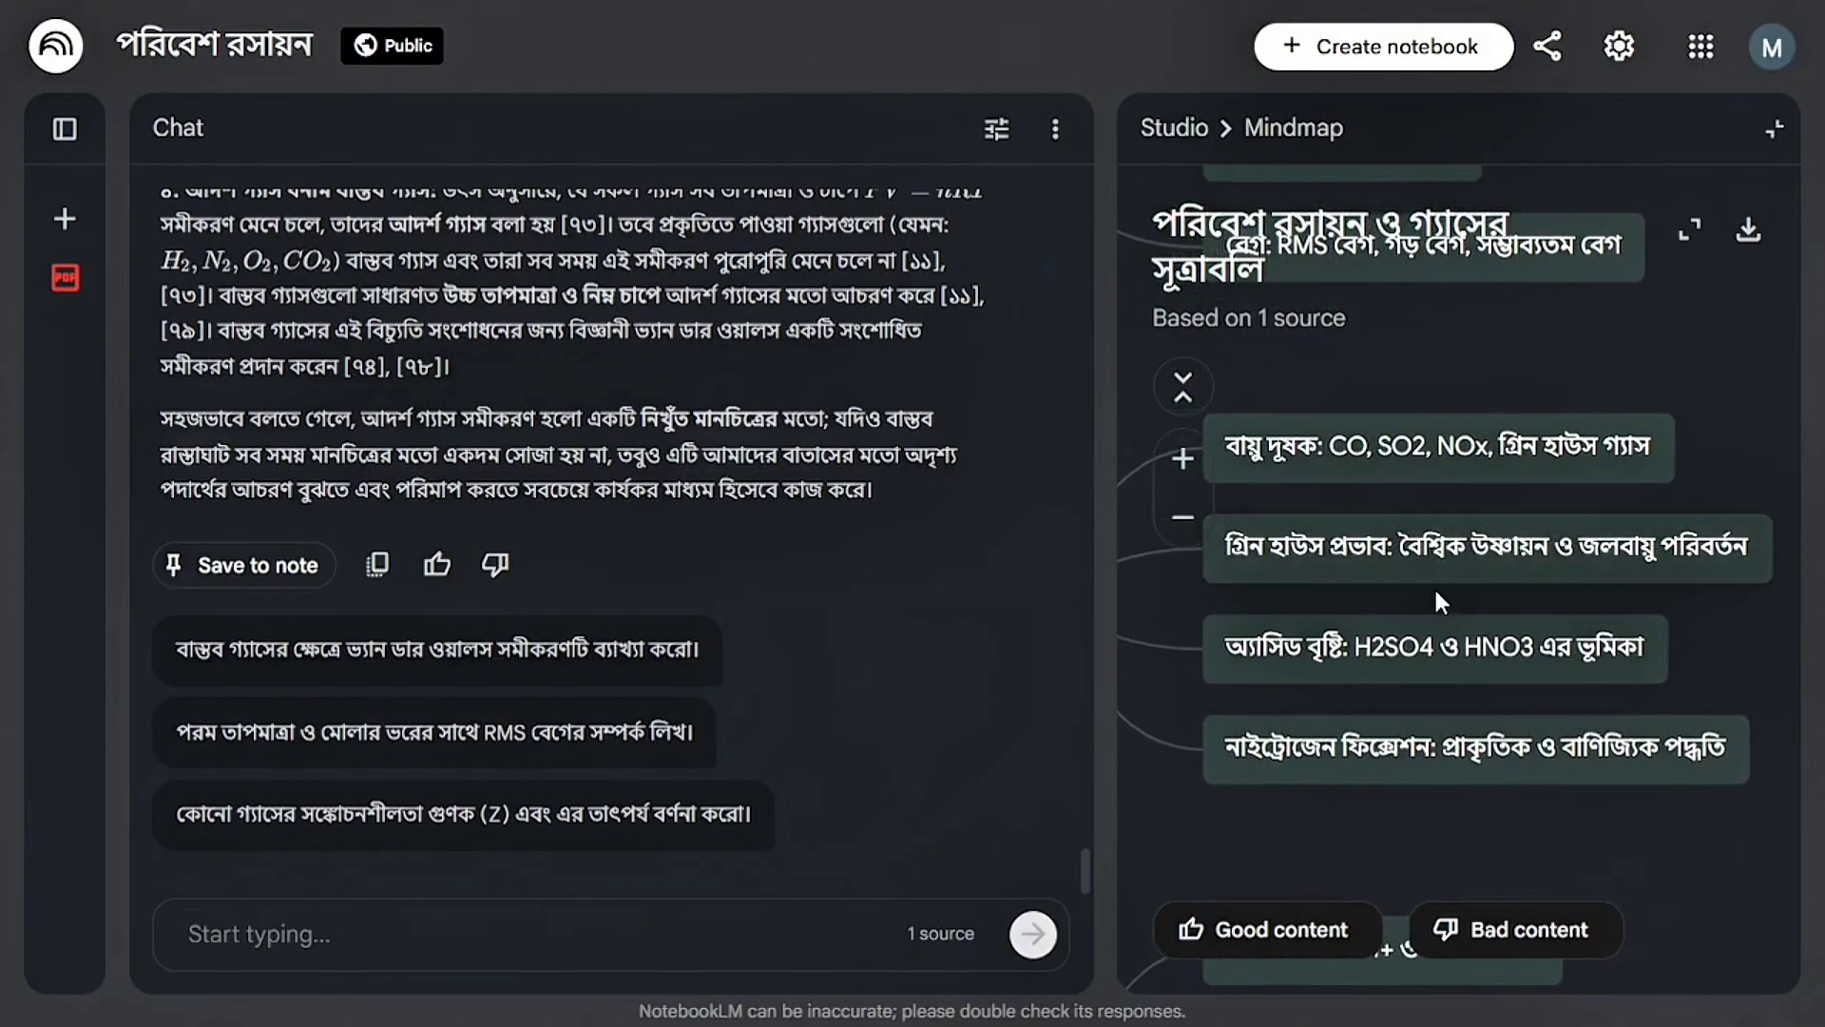
click(1398, 664)
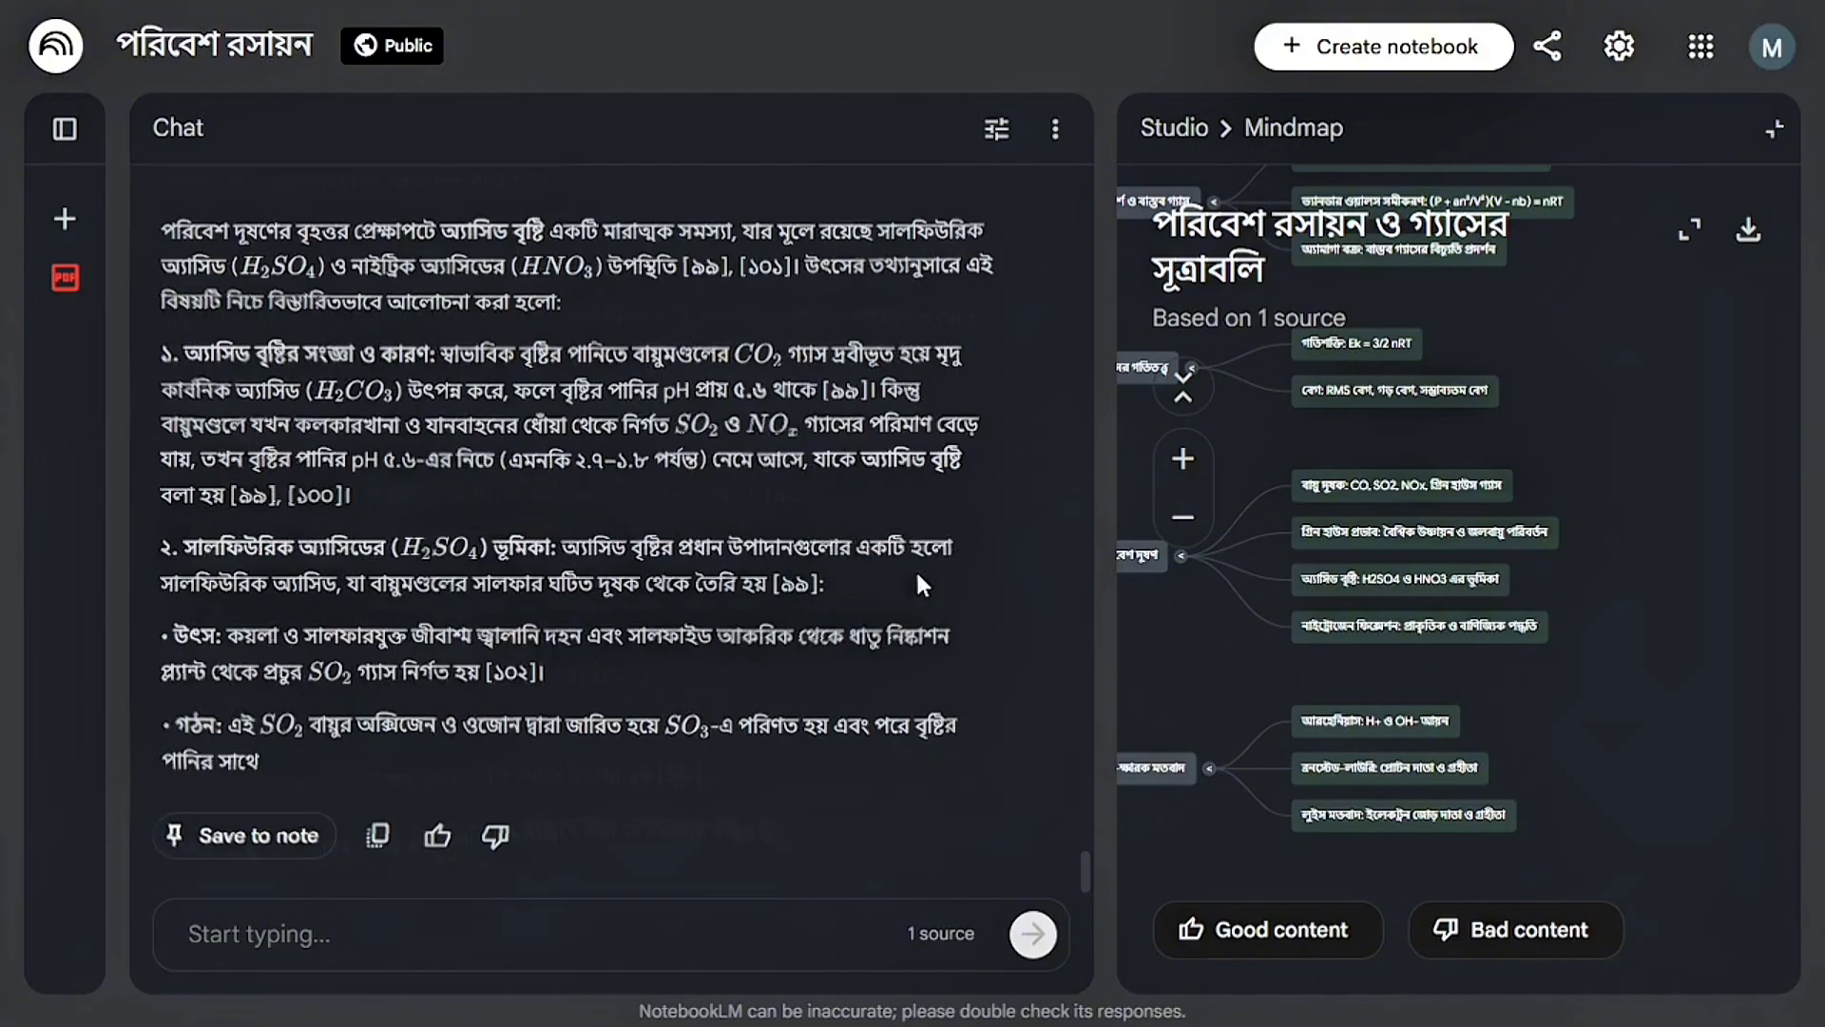
scroll(918, 575, down, 3)
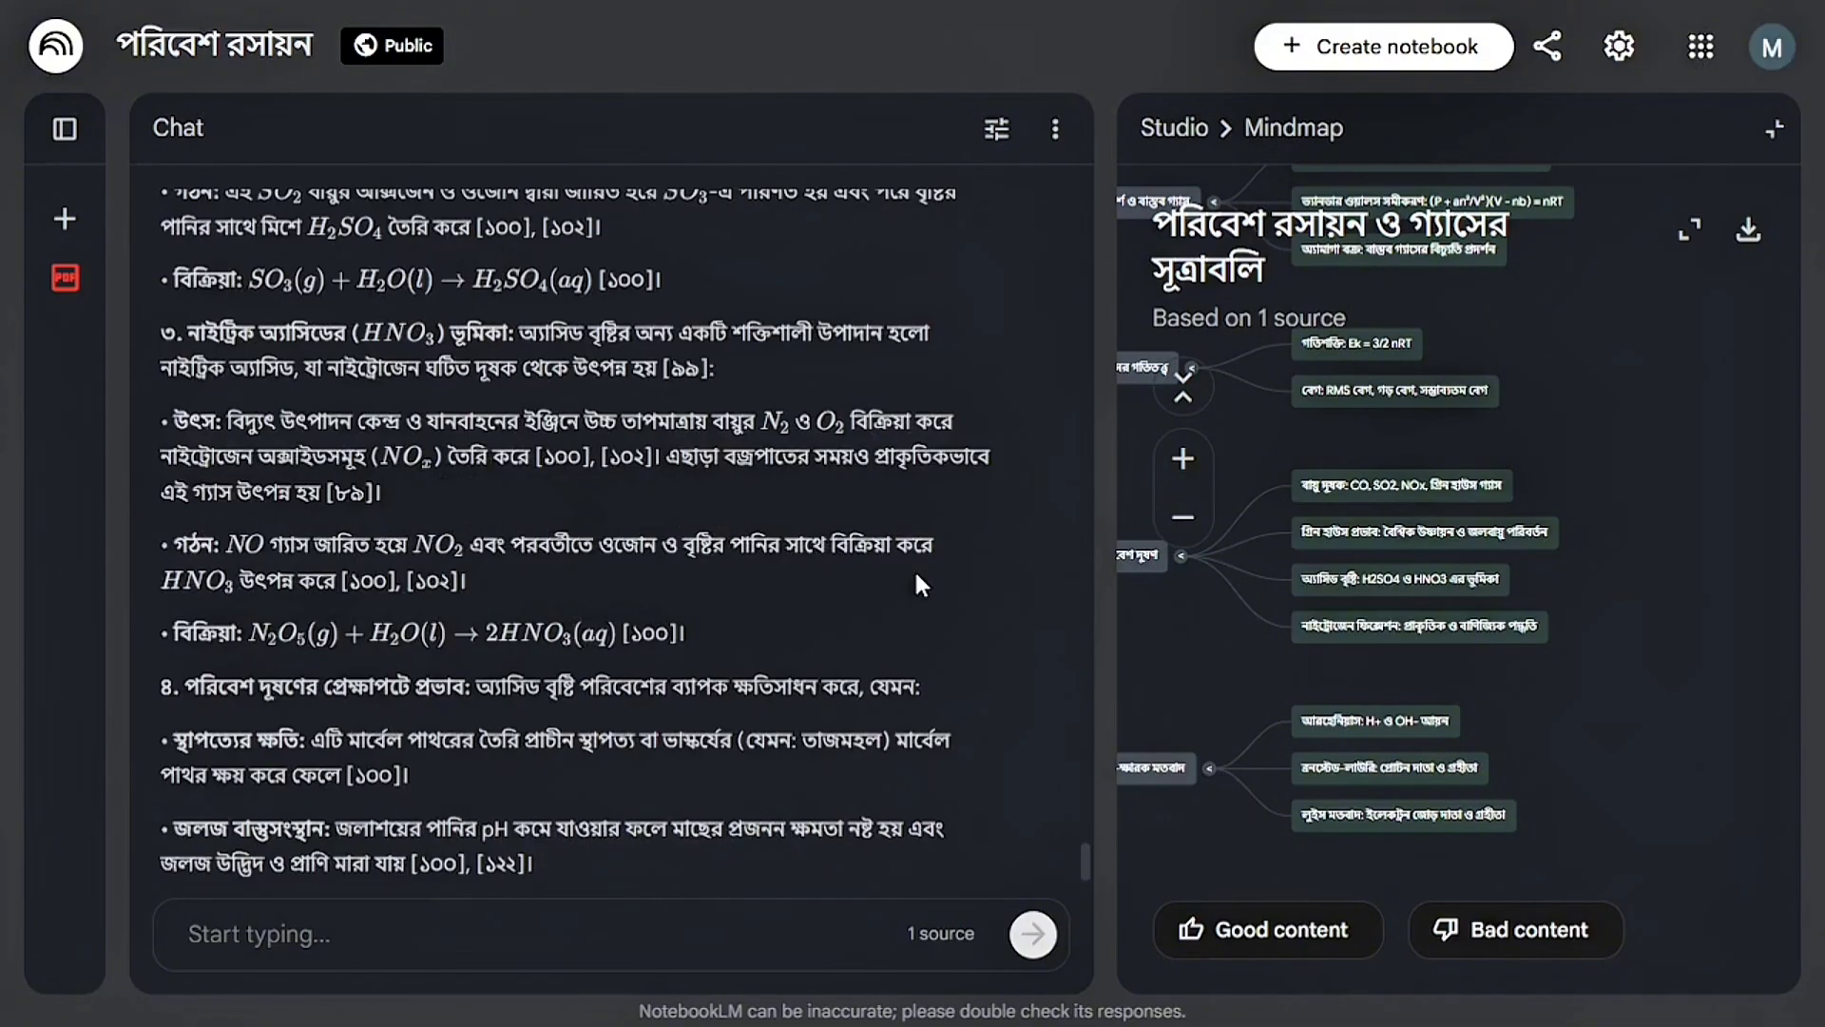
scroll(917, 575, down, 1)
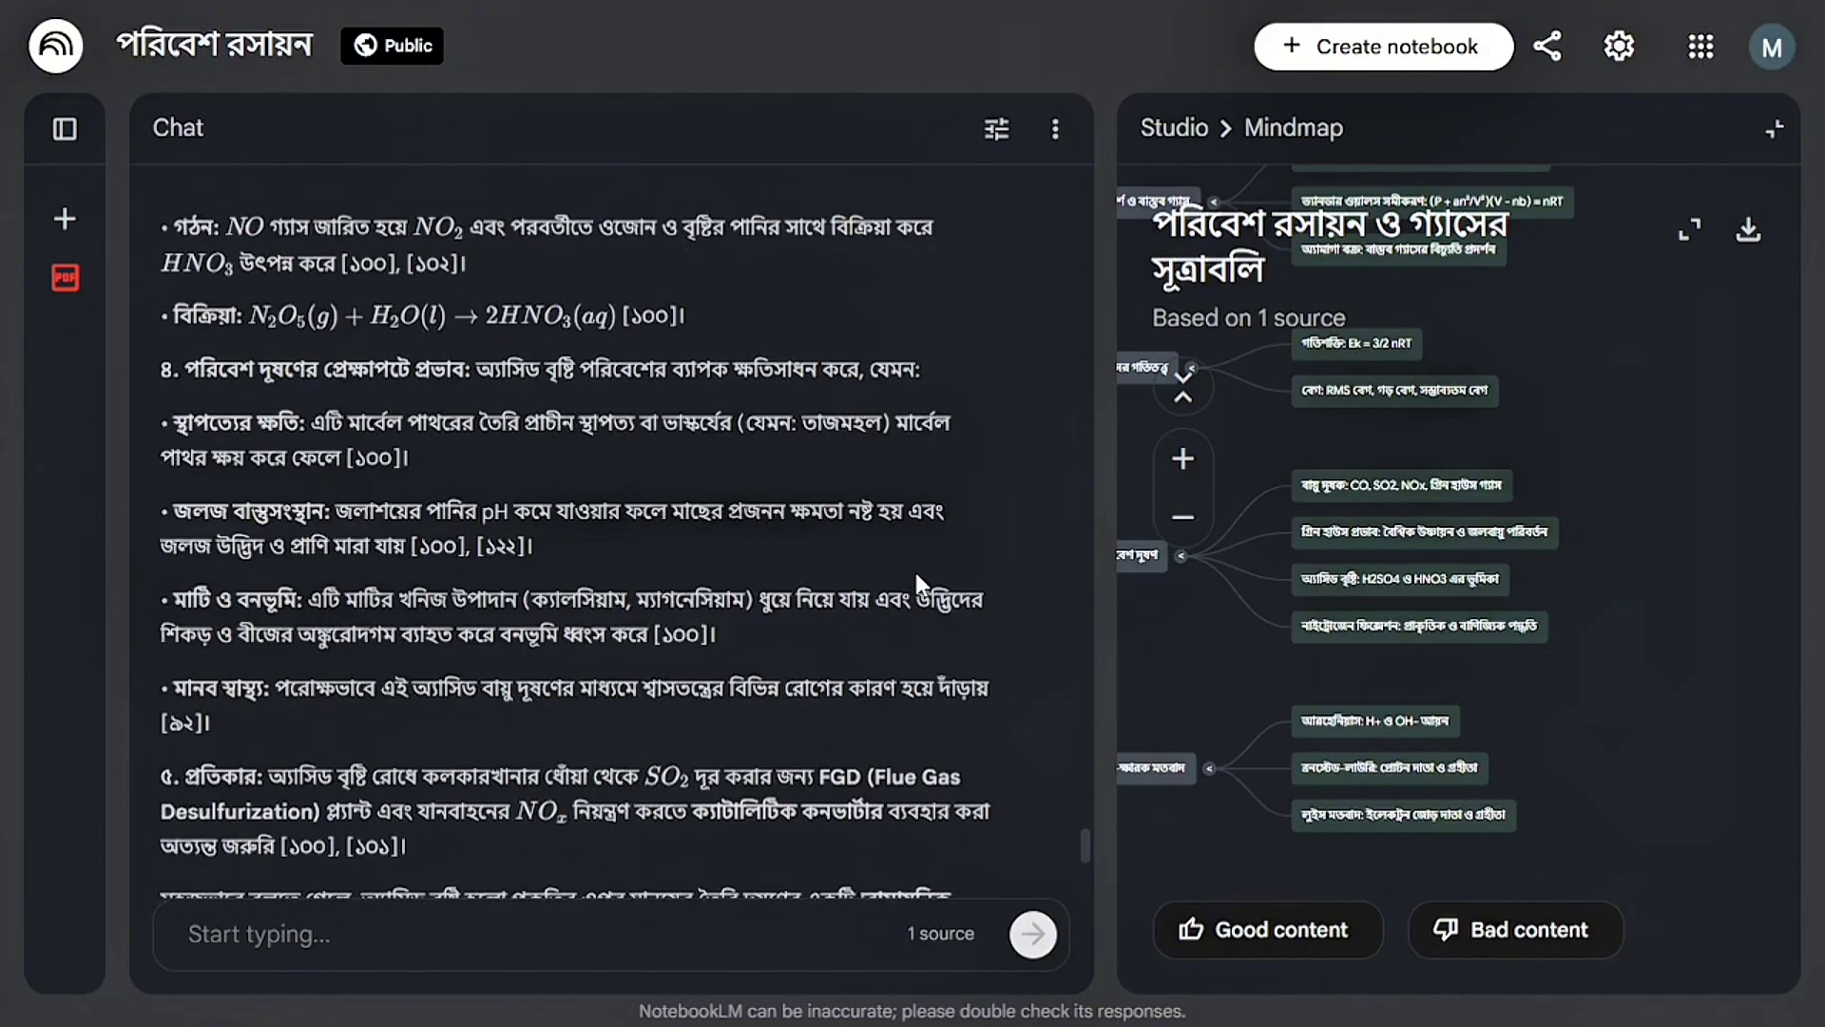
scroll(915, 572, down, 5)
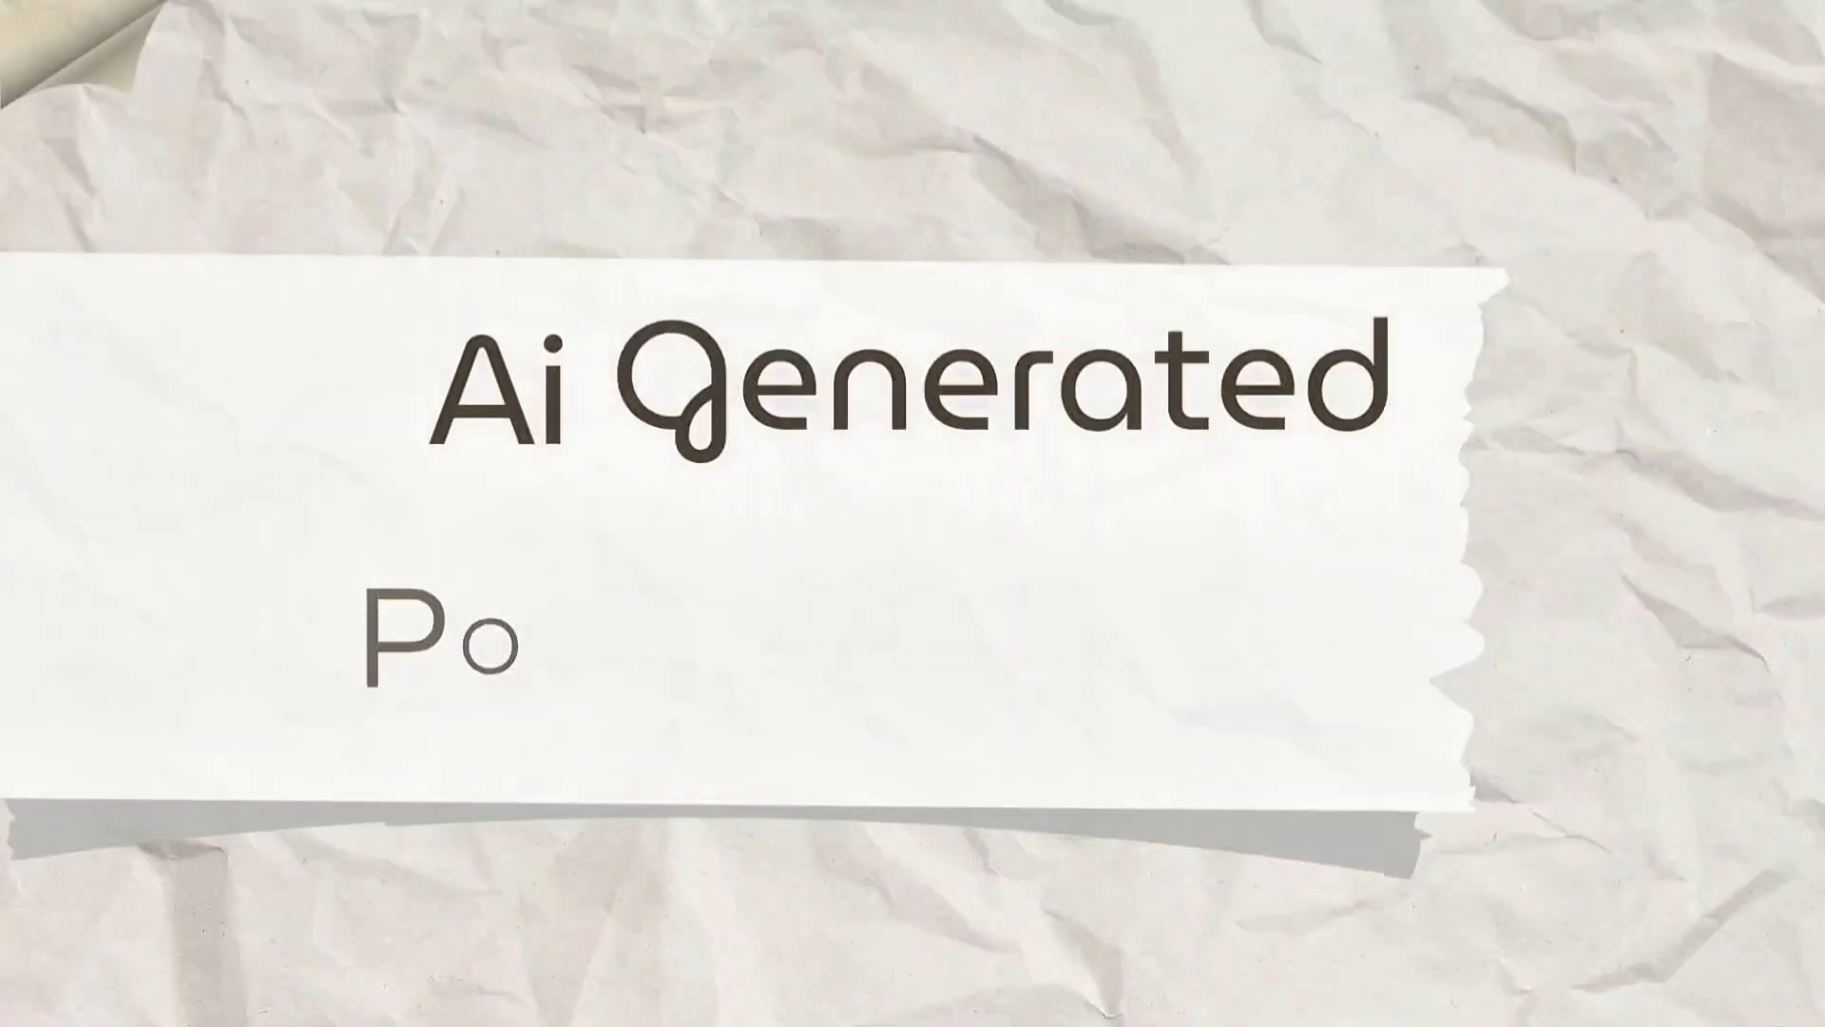